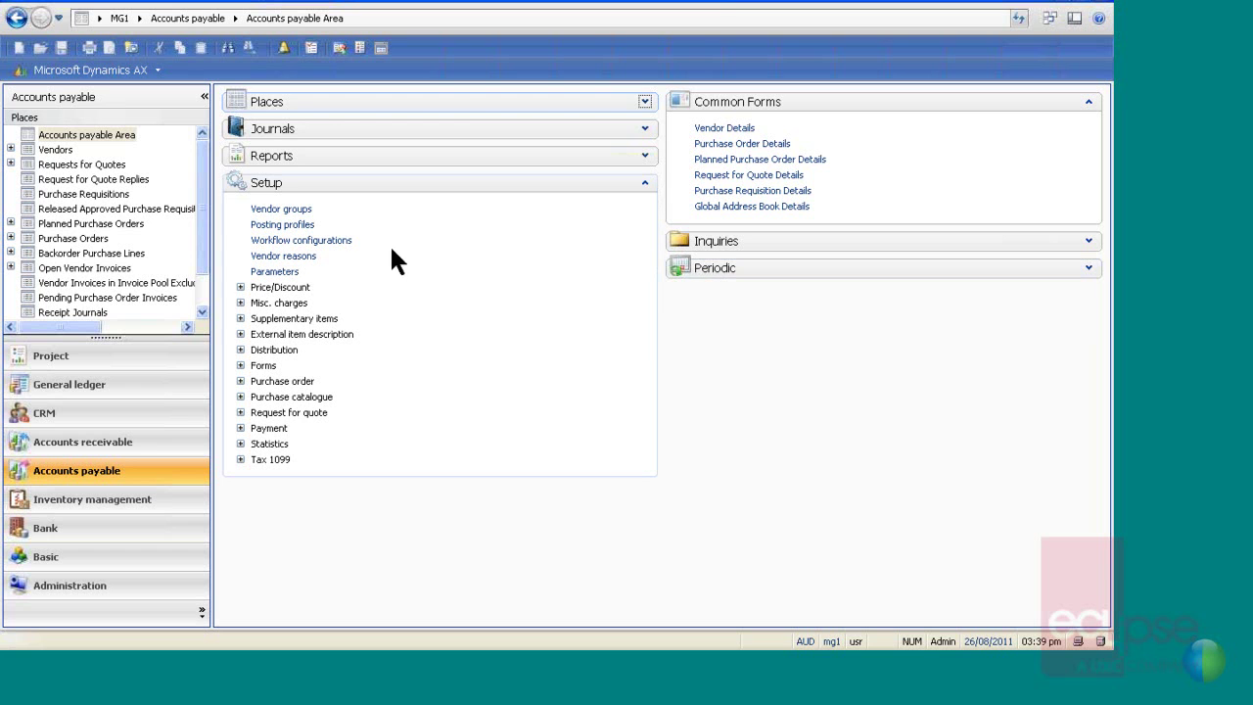
- Open version 1.0.2.0 of workflow configuration 000017 for editing and check its owner setting
left_click(306, 242)
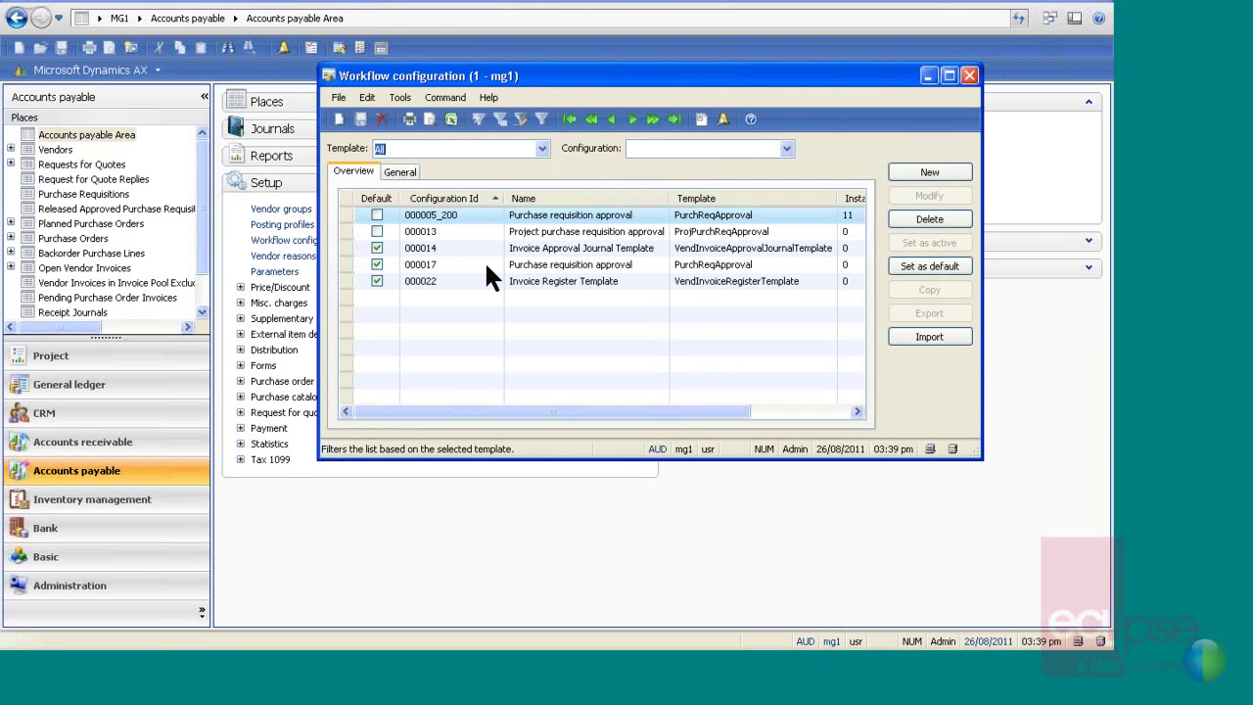
left_click(487, 264)
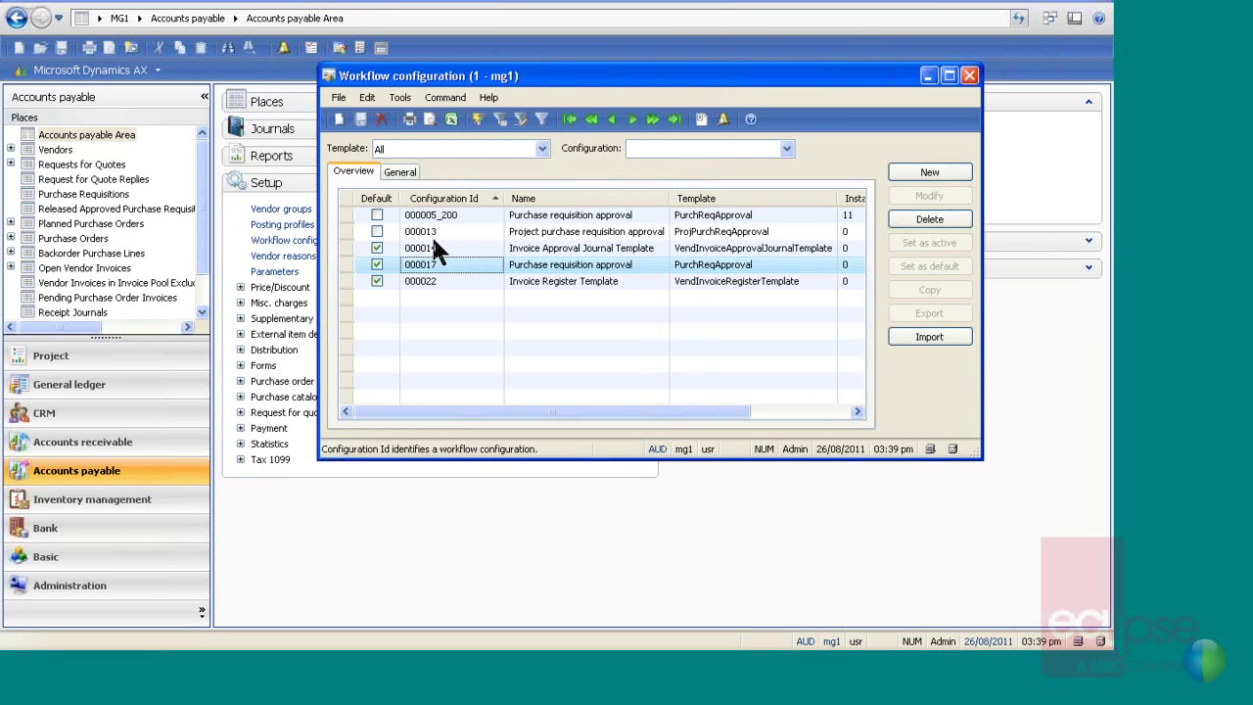
left_click(400, 168)
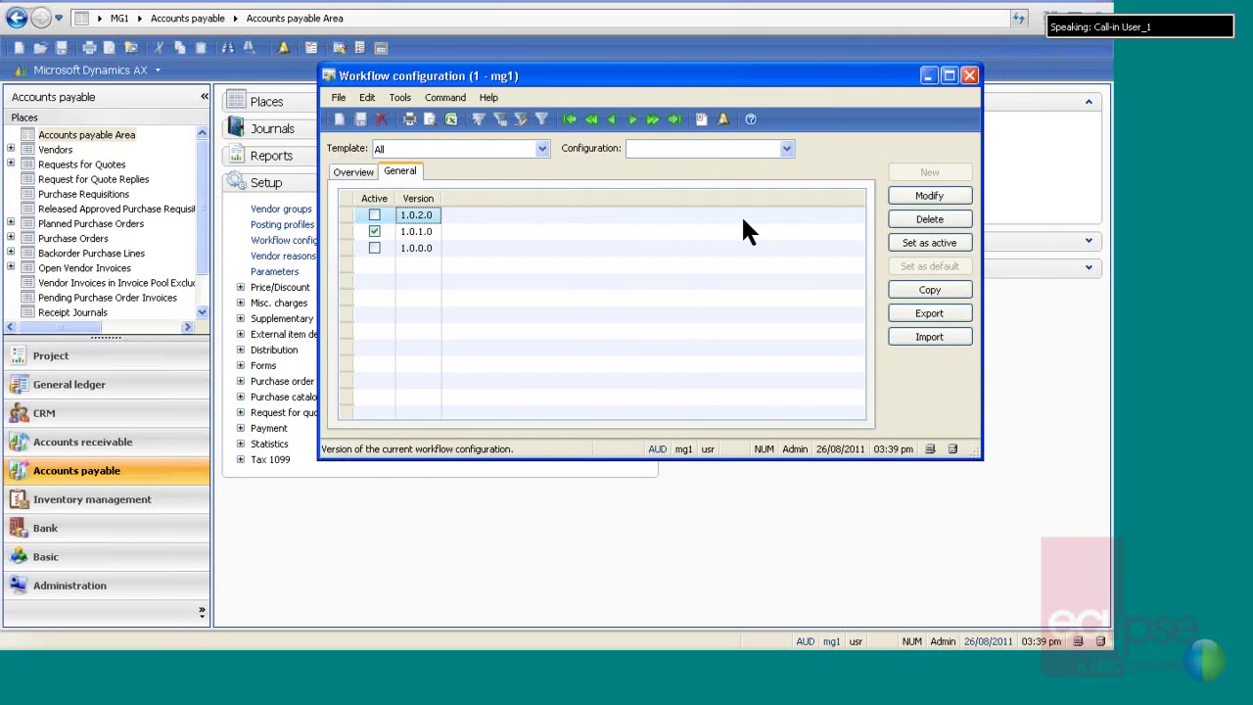
left_click(945, 196)
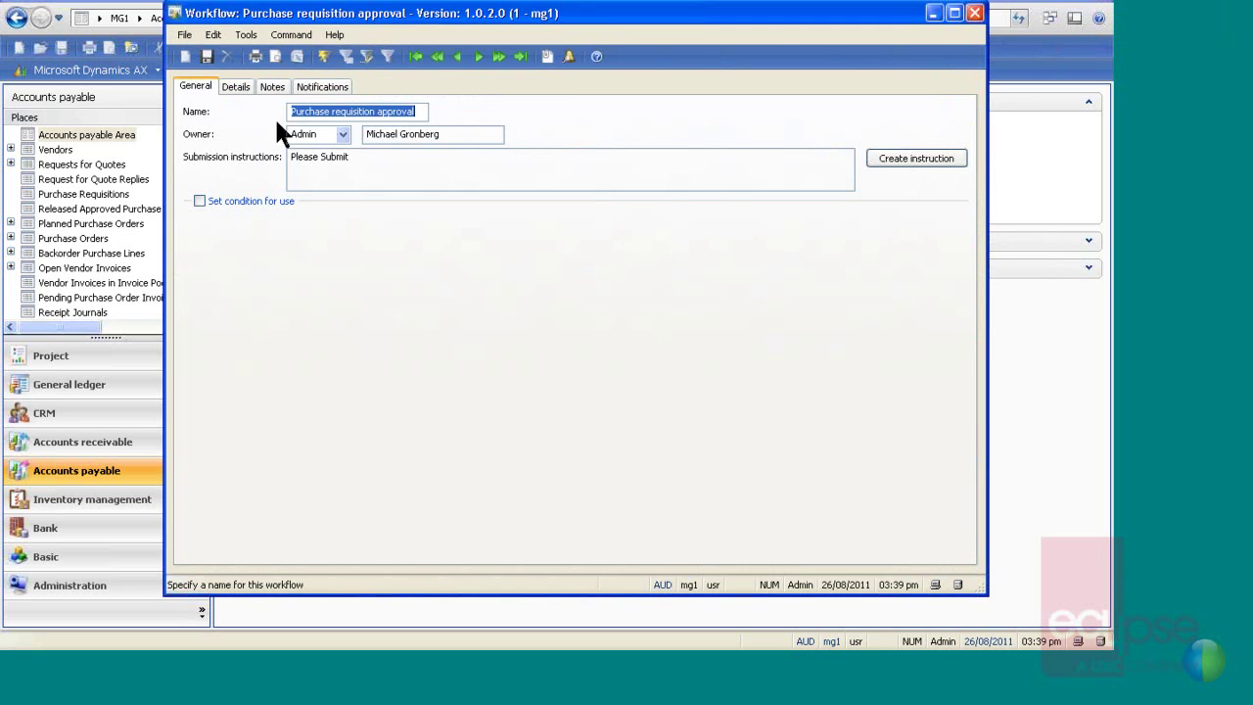
left_click(321, 133)
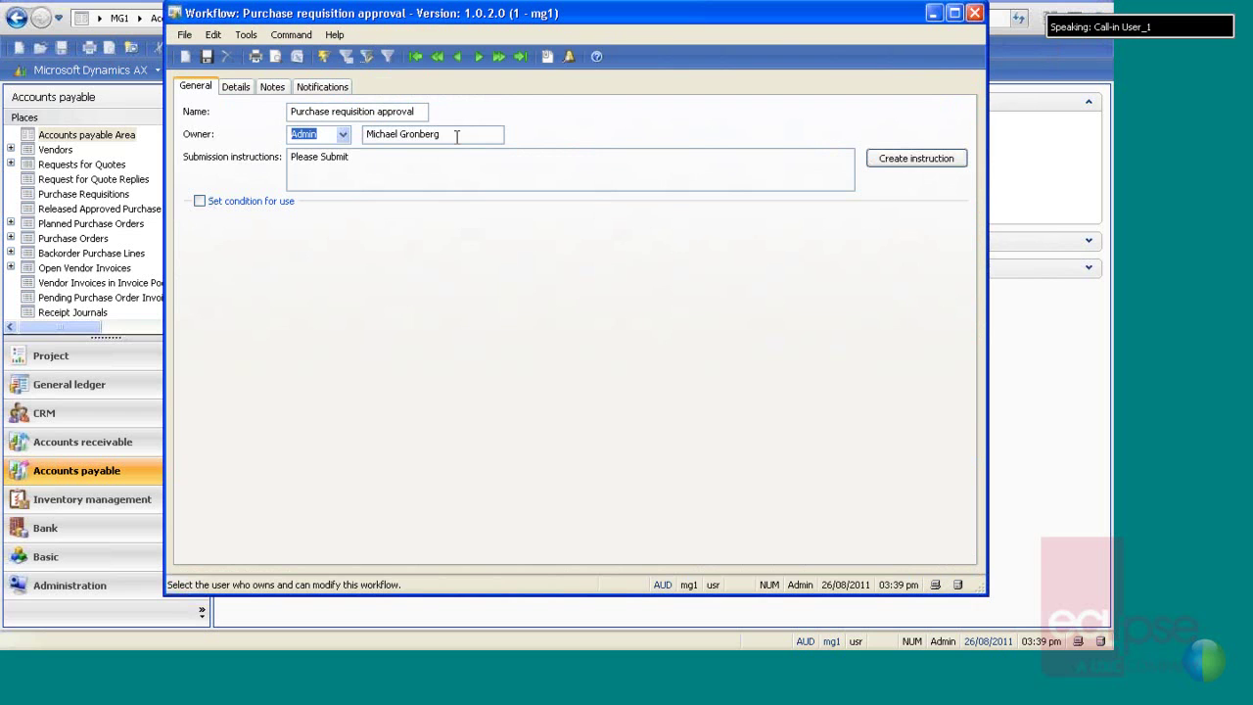
- Expand PurchReqApproval and inspect the IT Department step's condition, assignment and escalation settings
left_click(238, 86)
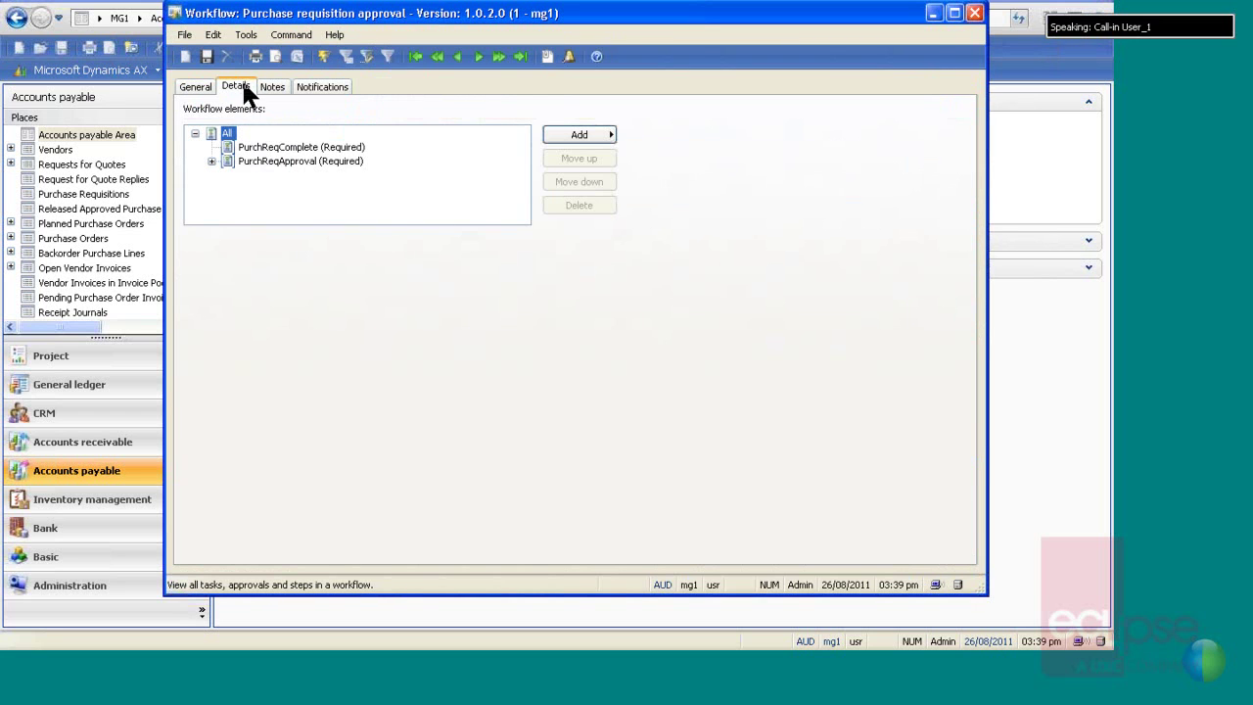
left_click(211, 161)
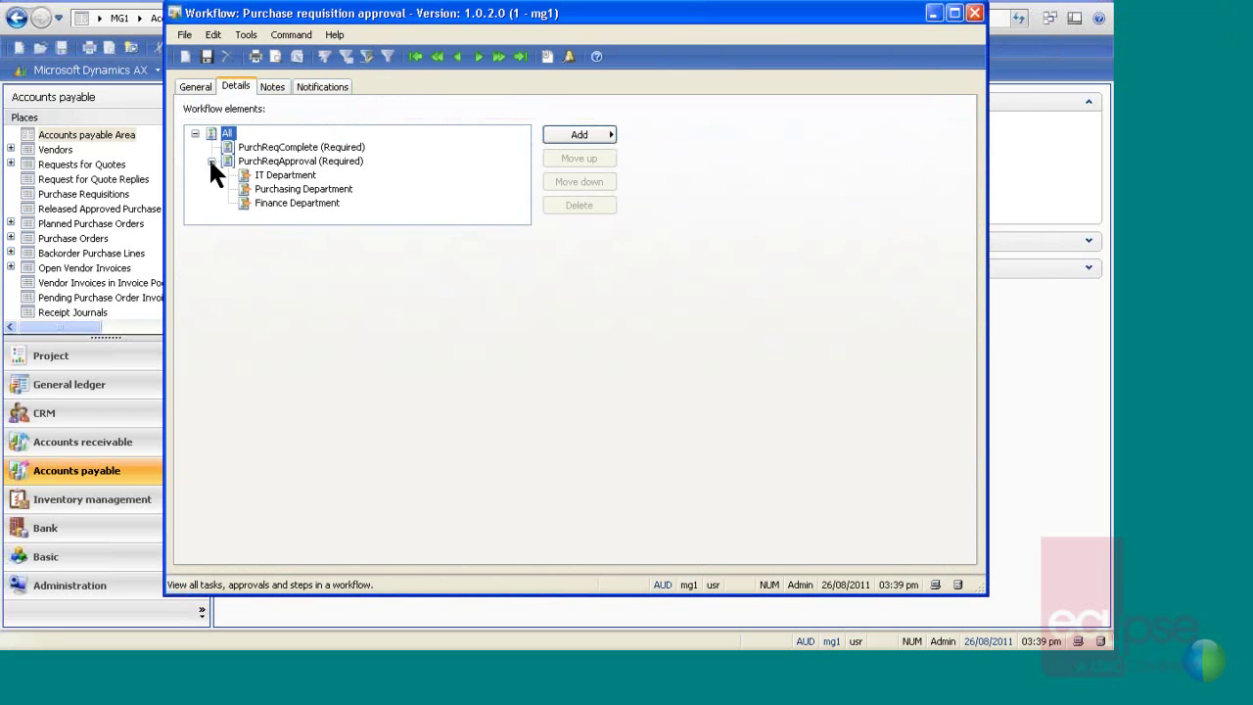
left_click(286, 175)
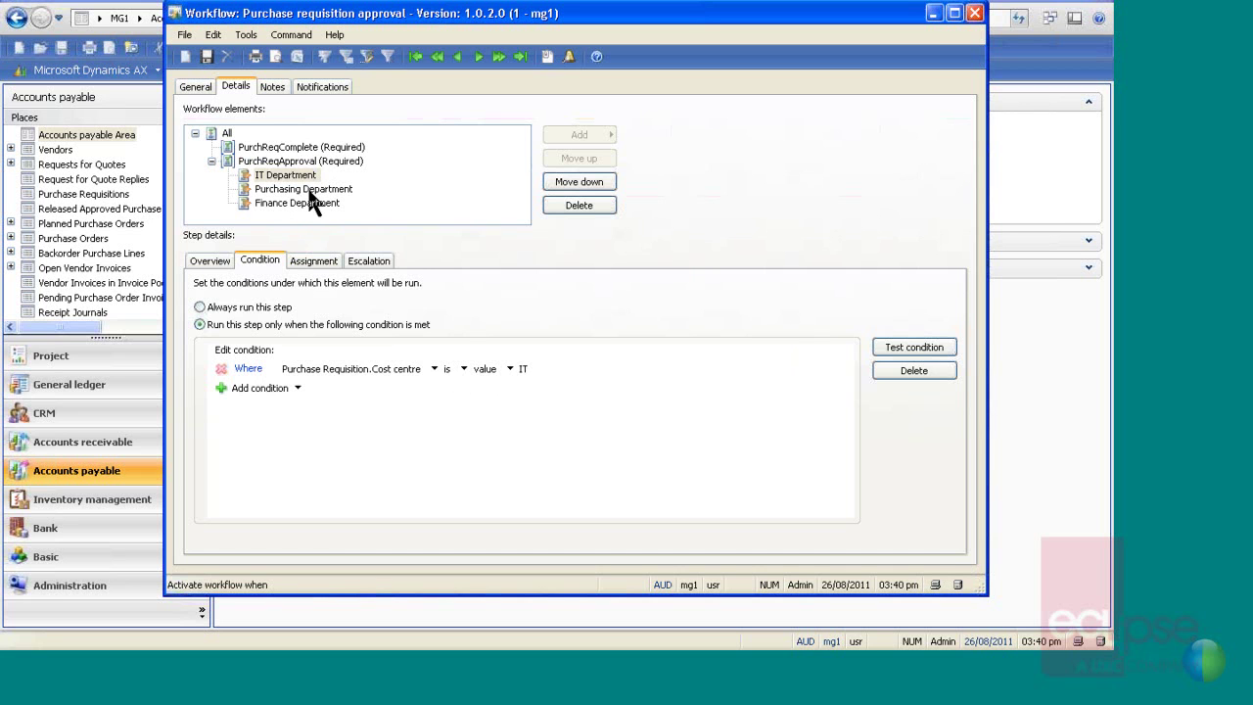
left_click(313, 261)
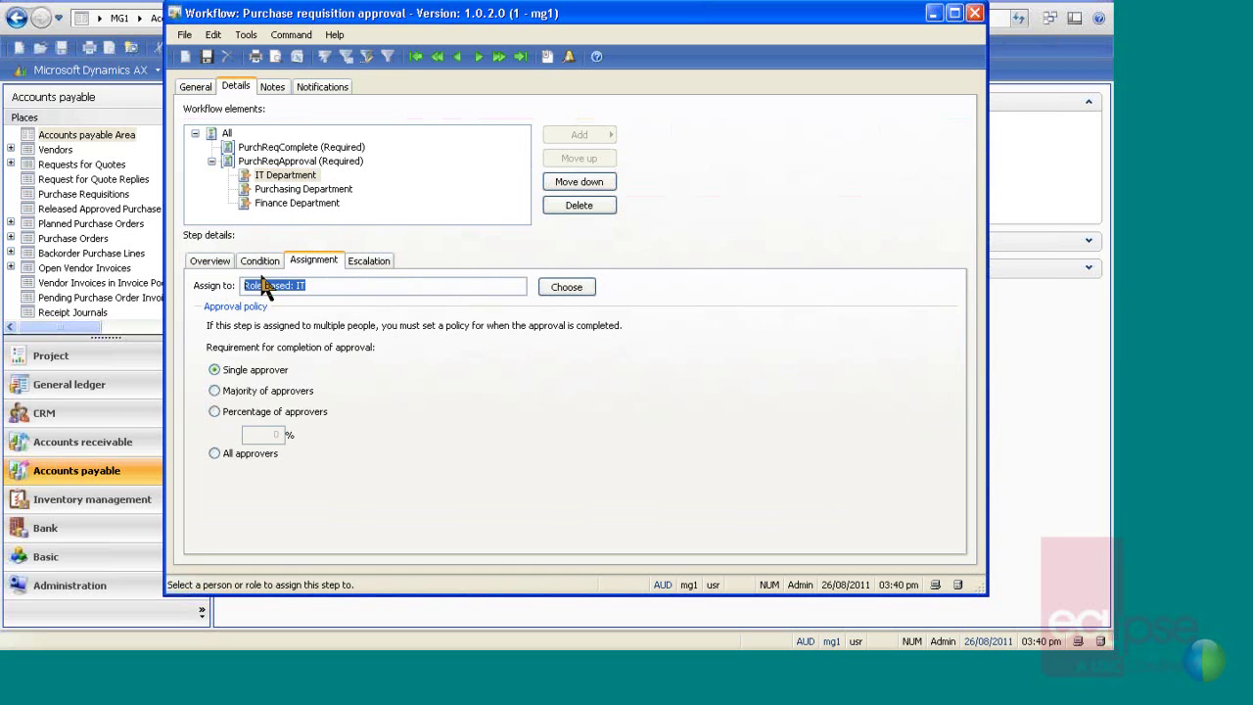
left_click(370, 262)
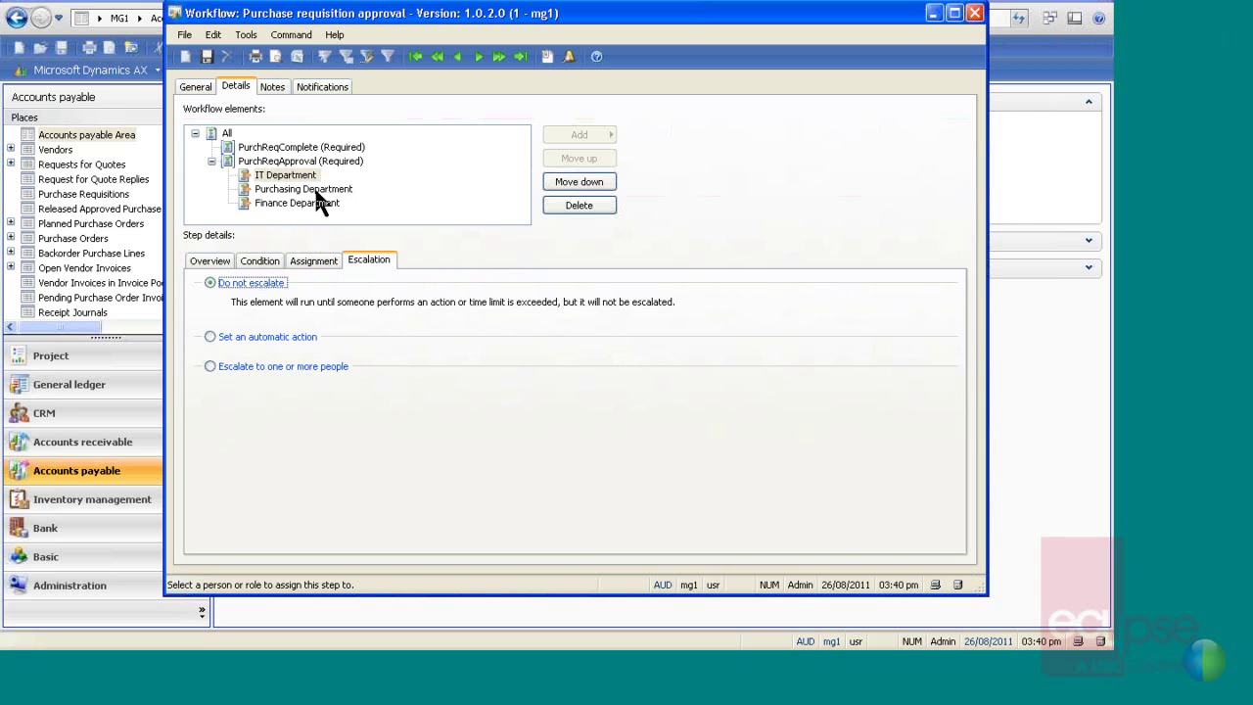
- Add a second condition to the Purchasing Department step: Approval amount < 5000
left_click(257, 263)
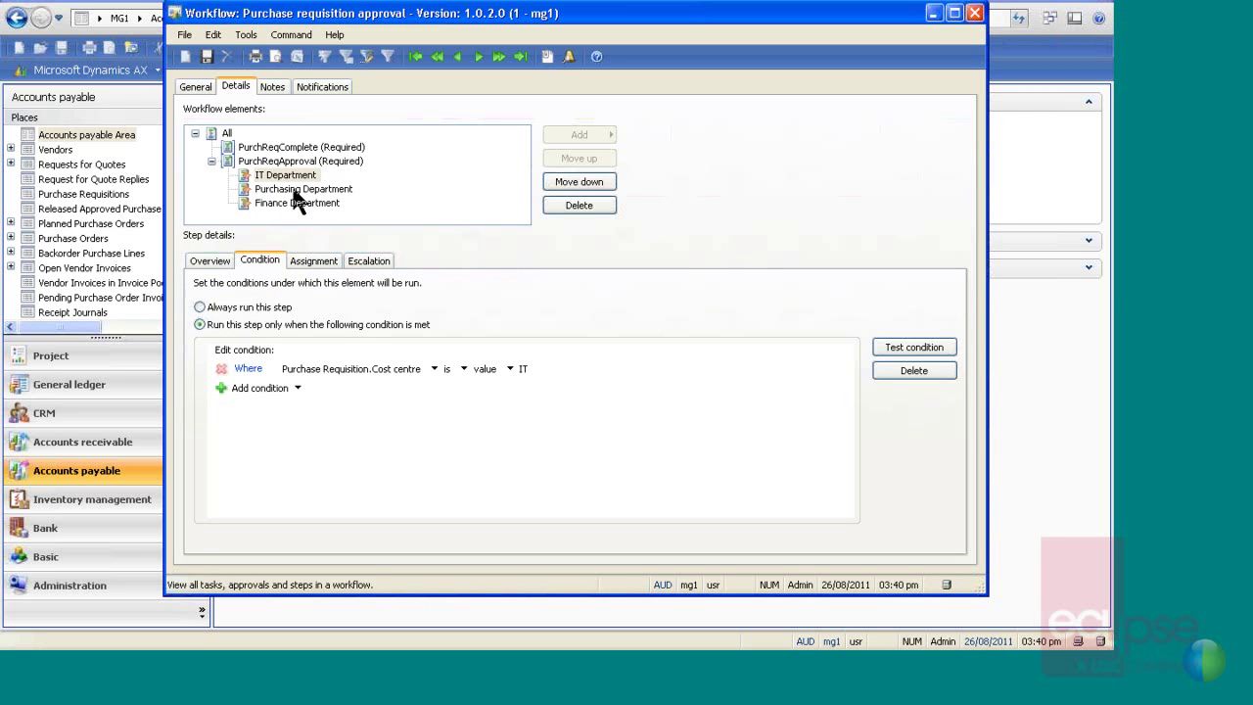
left_click(293, 190)
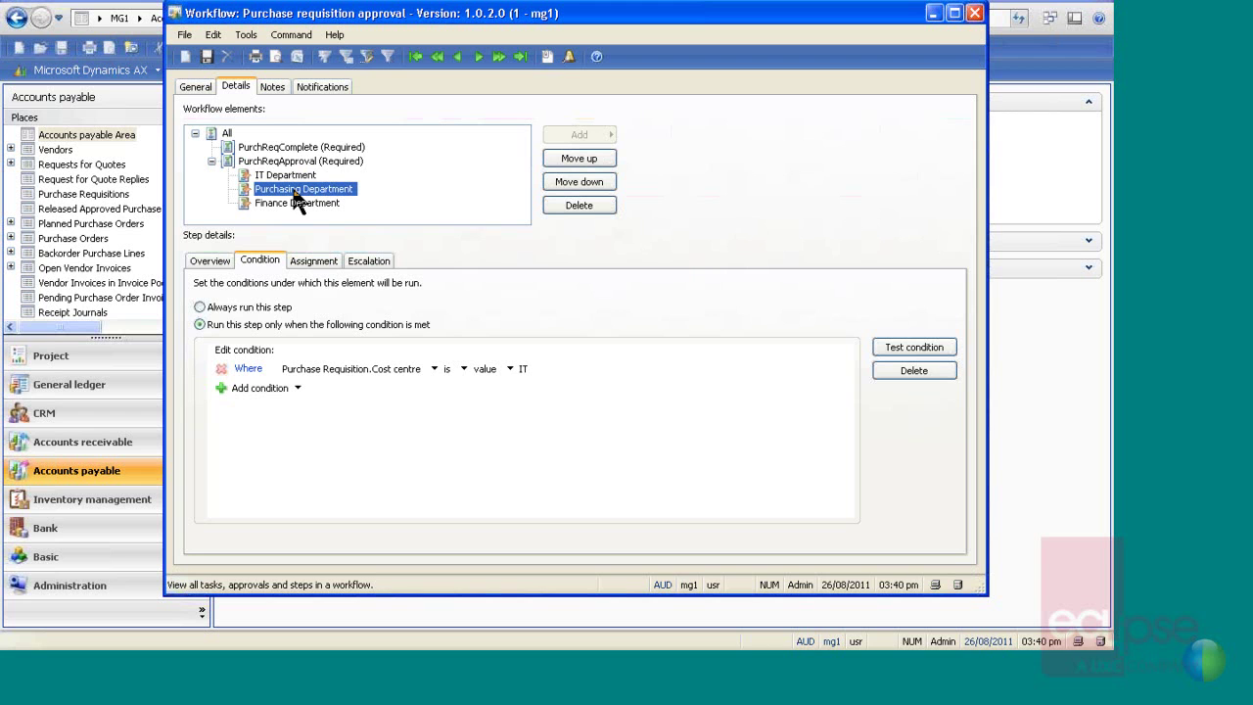
left_click(260, 389)
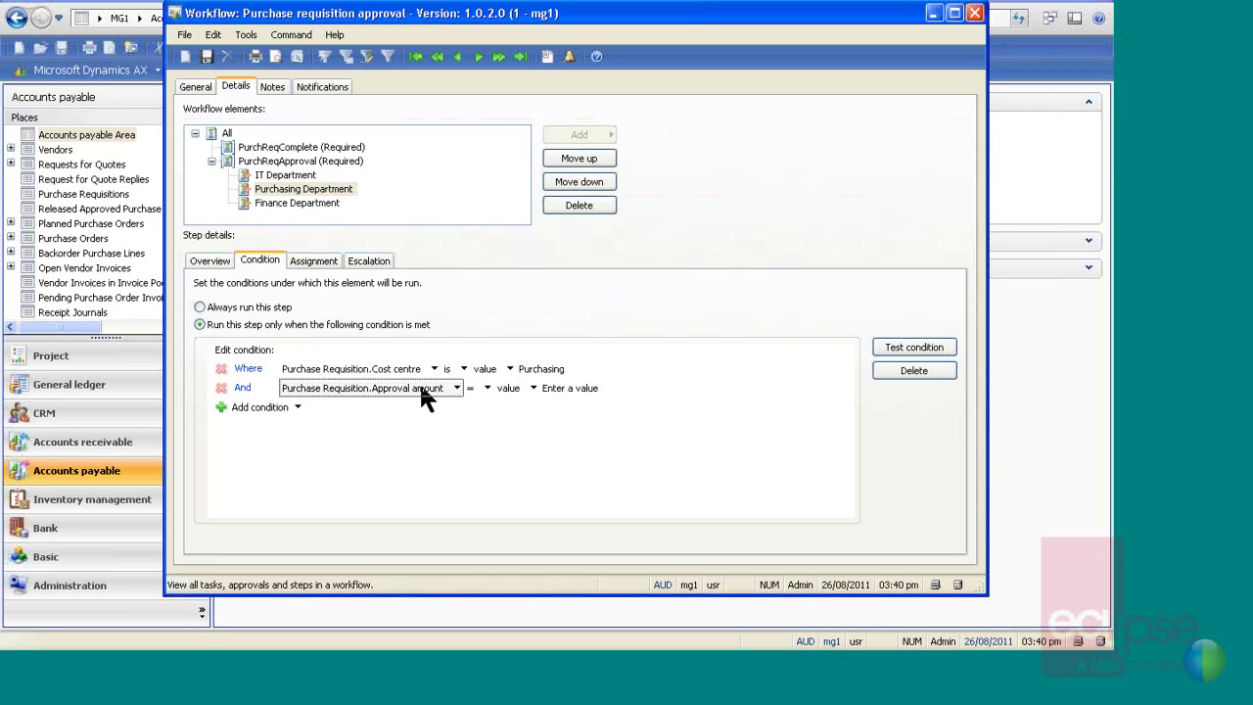
left_click(487, 388)
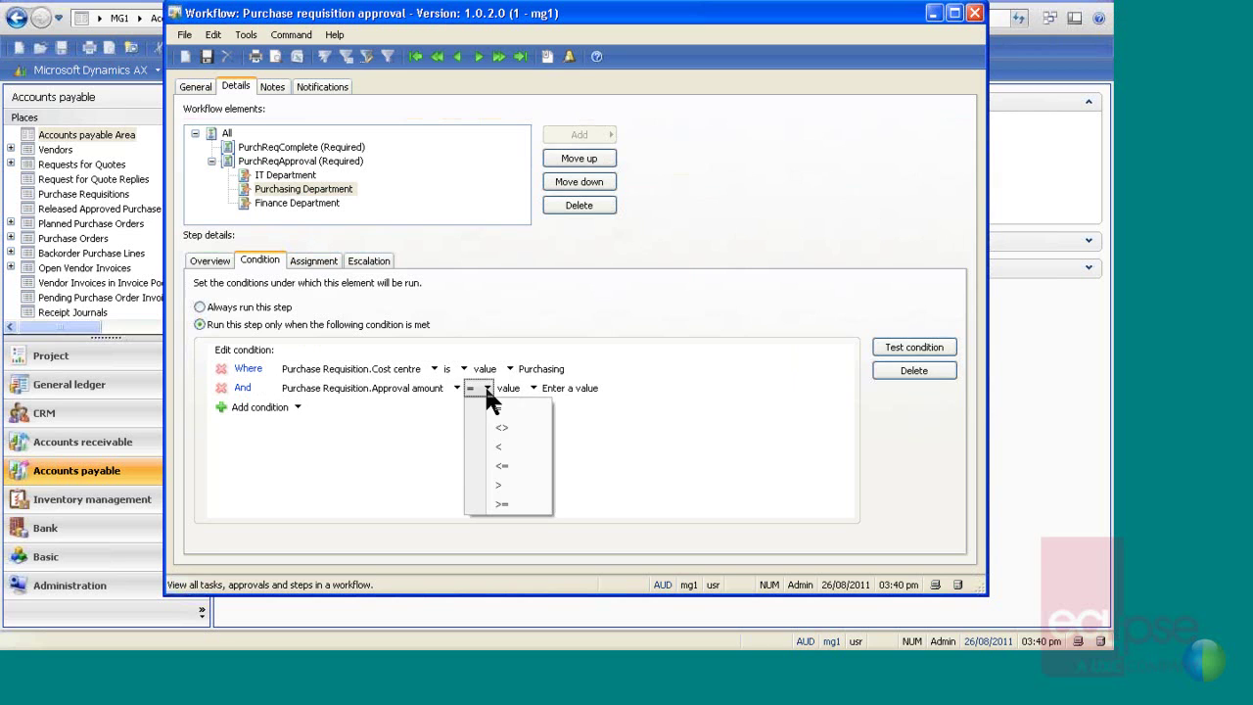
left_click(492, 447)
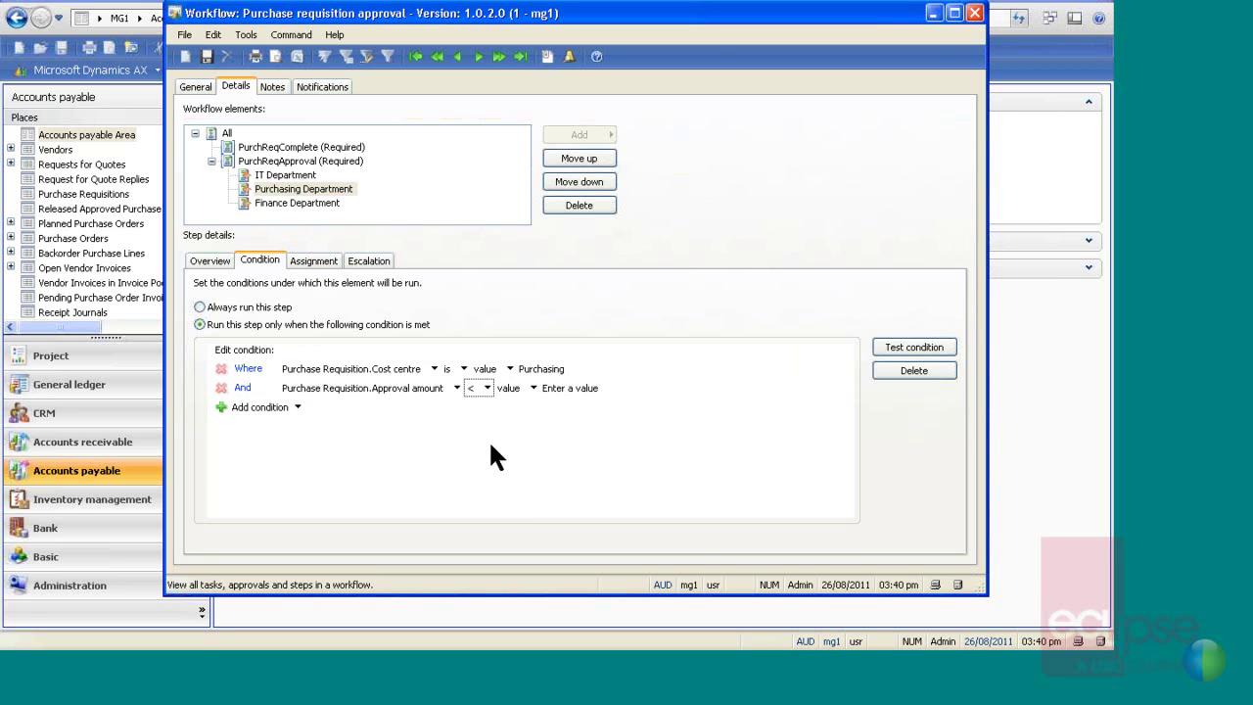
left_click(580, 388)
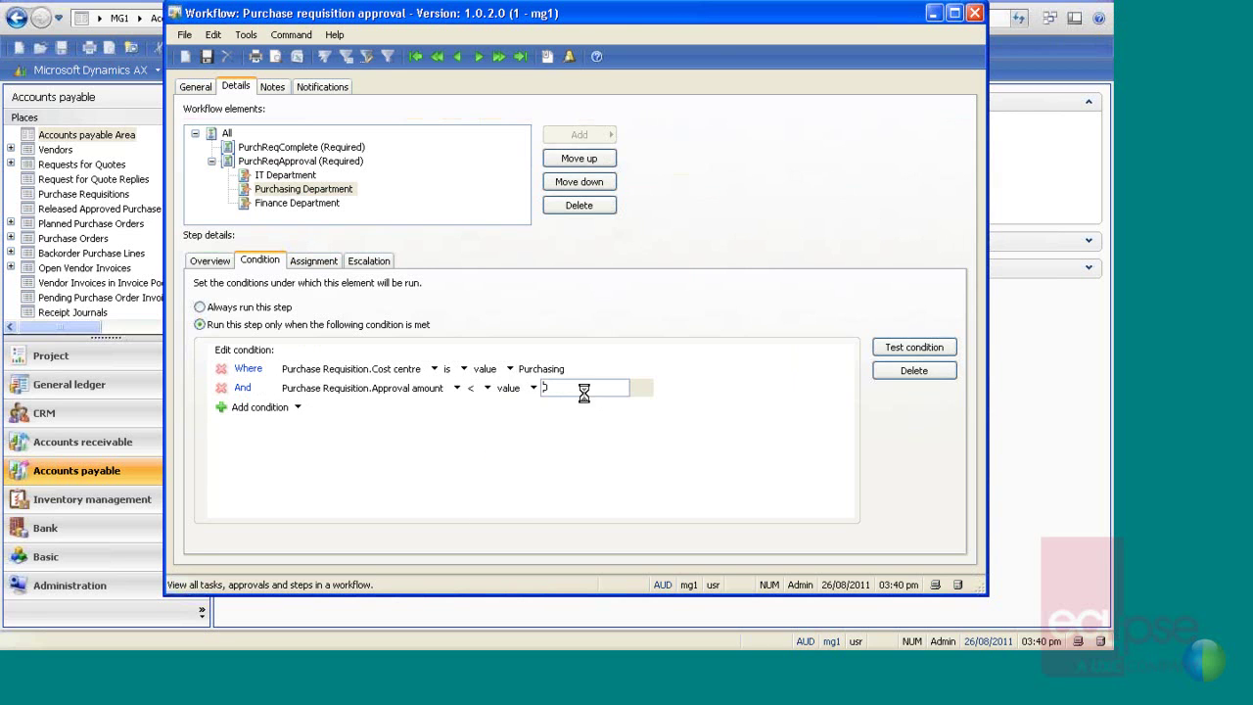
type("5000")
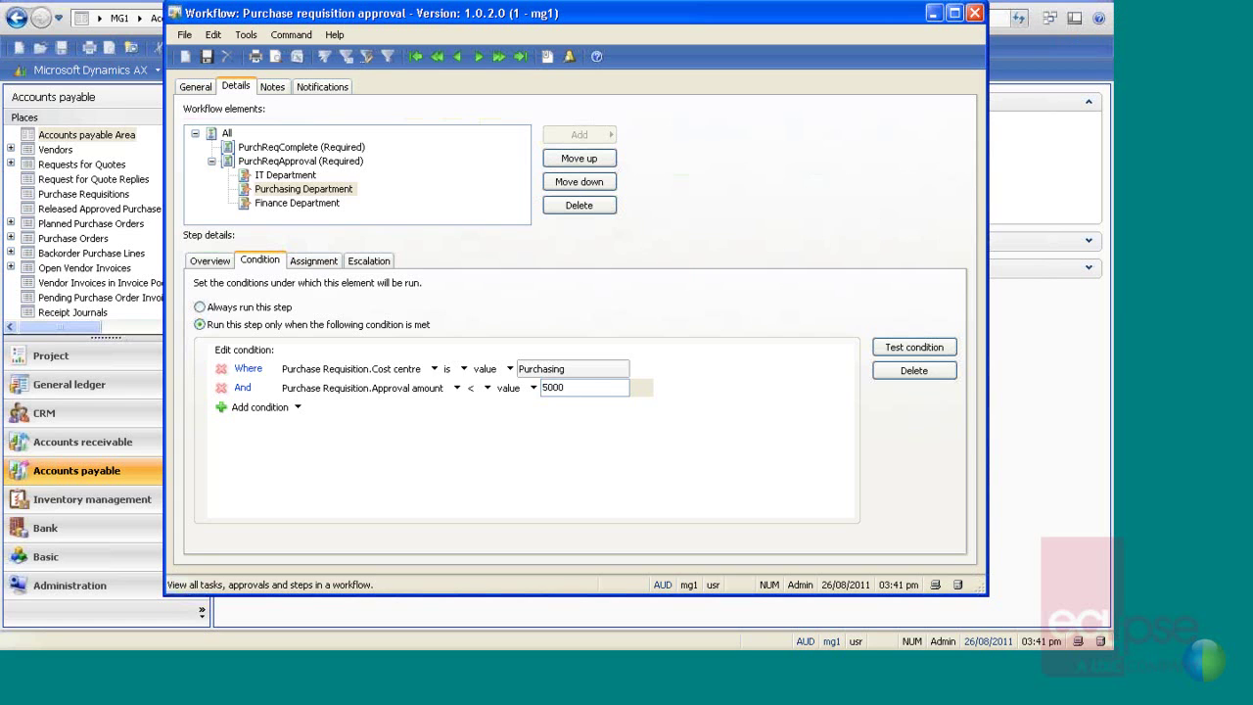
- Review the Purchasing step's assignment, keeping the Purchasing role and 24Hours calendar unchanged
left_click(313, 260)
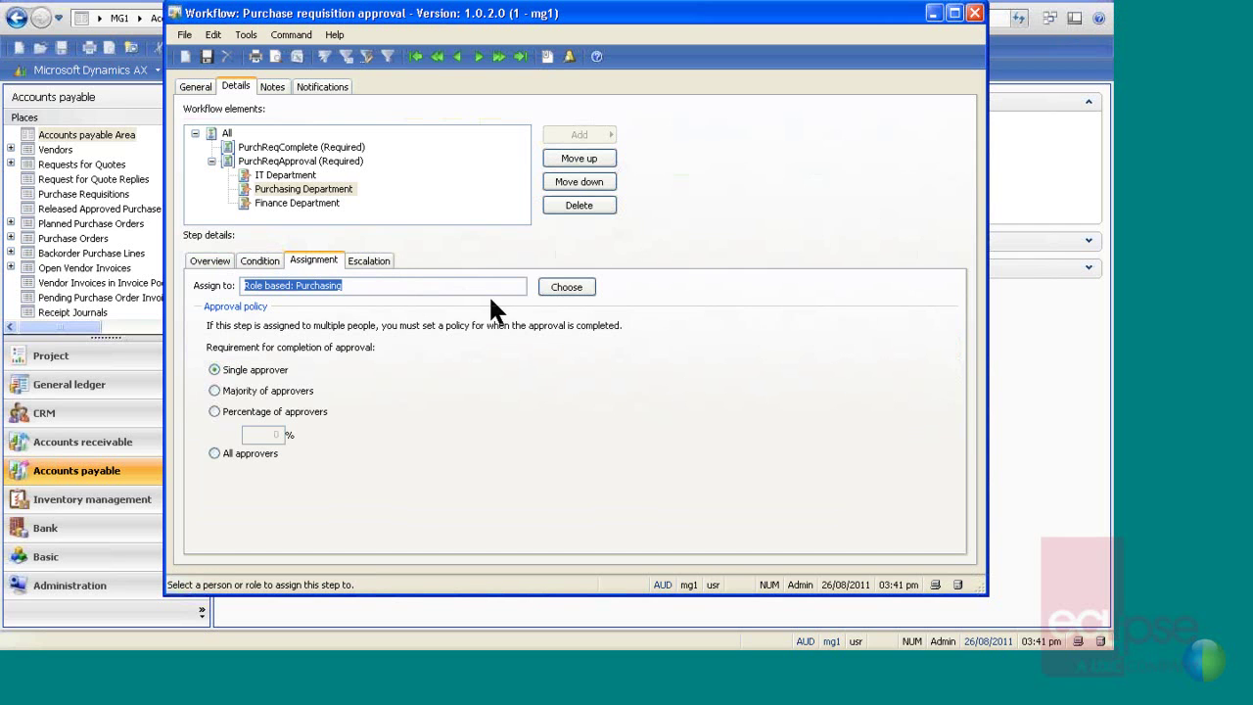
left_click(575, 286)
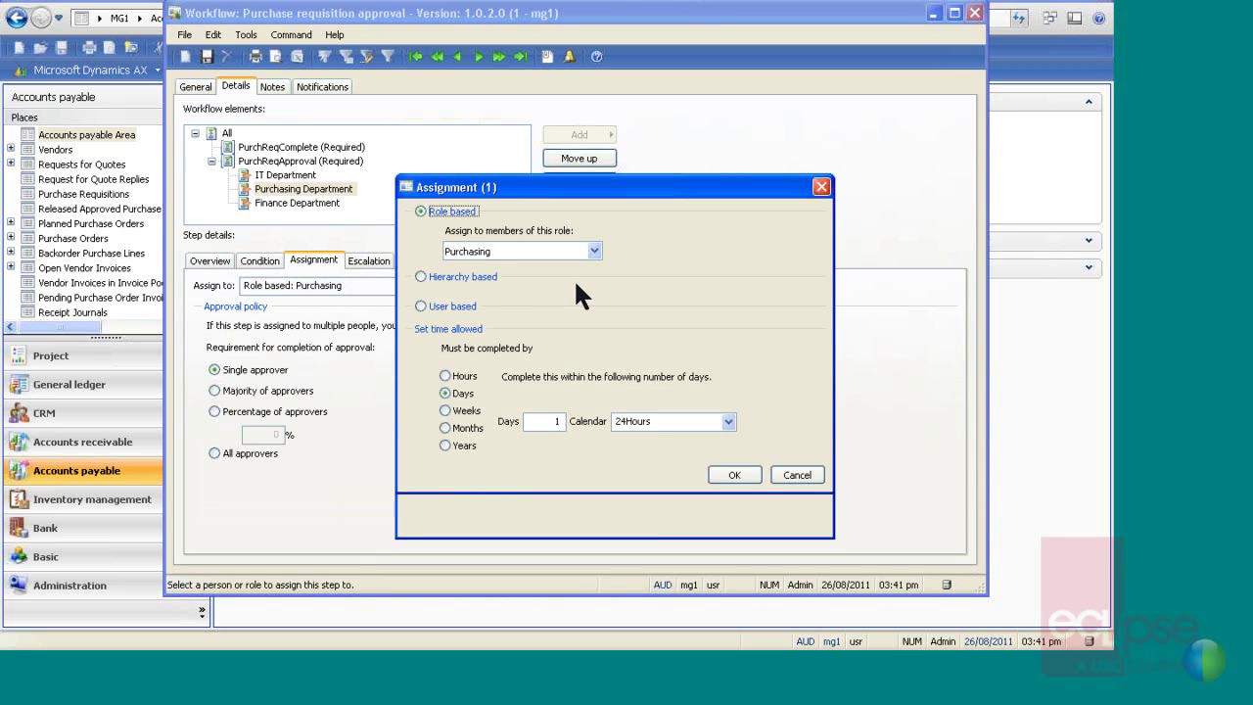
left_click(421, 277)
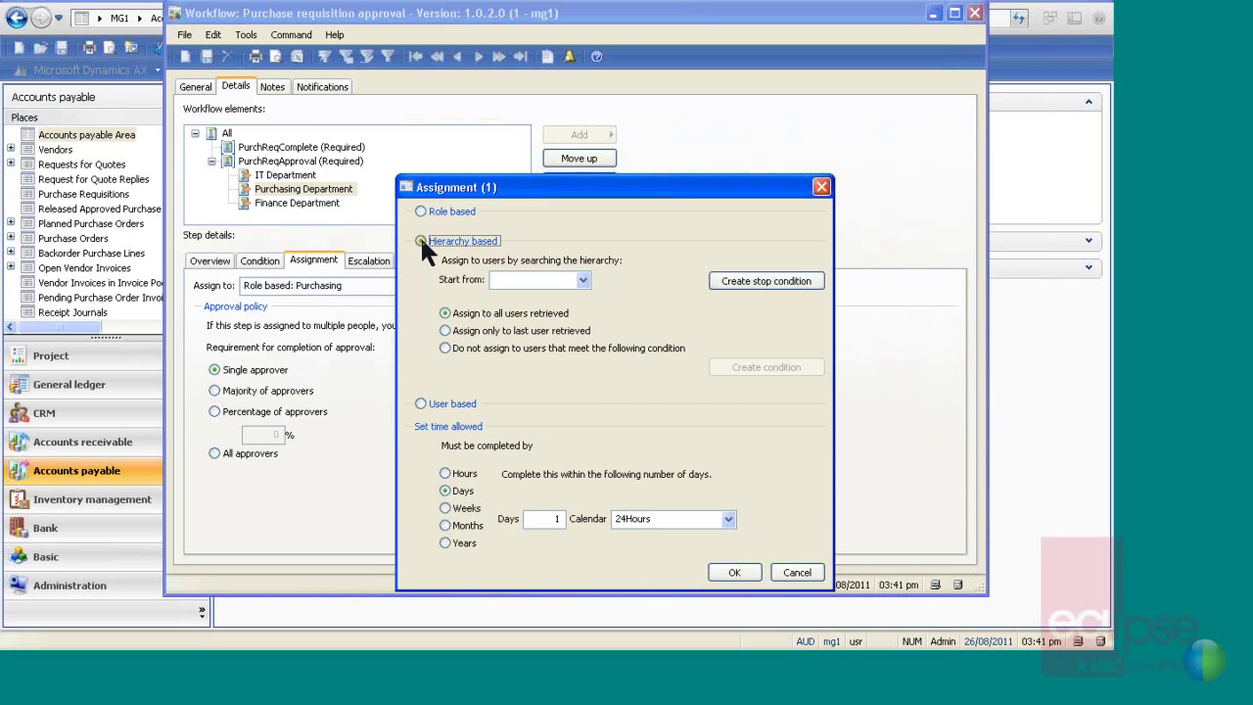
left_click(421, 404)
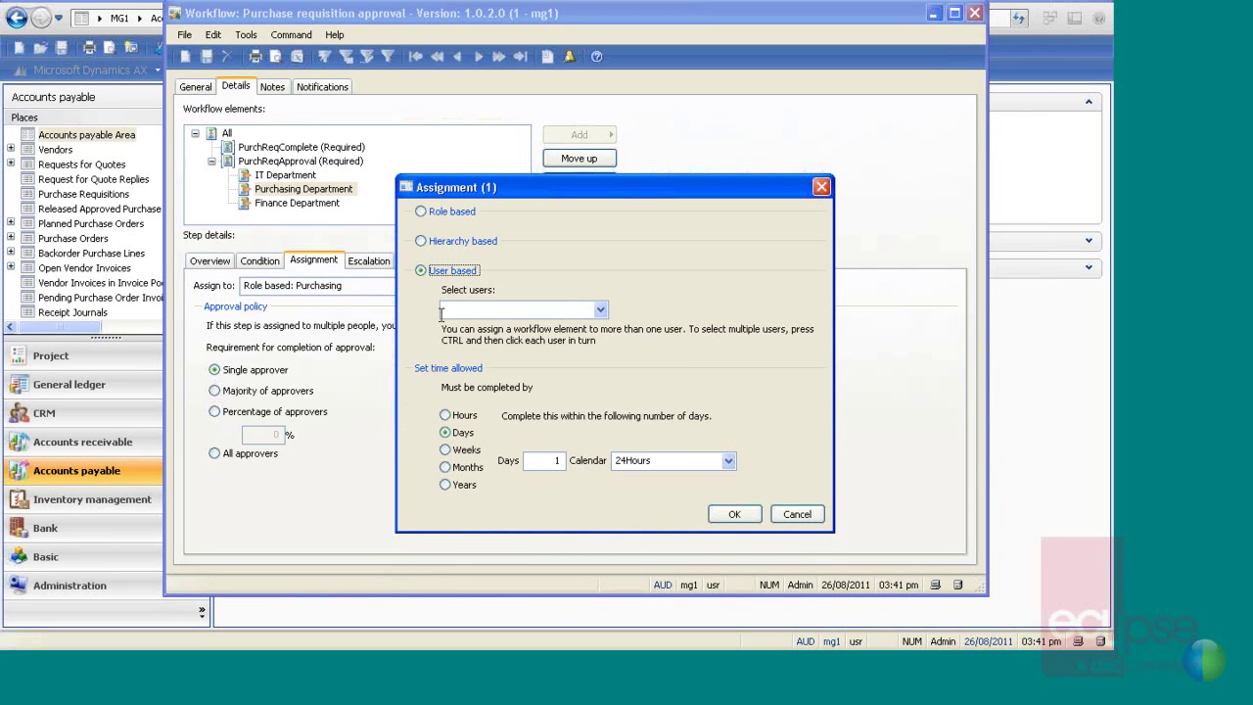
left_click(600, 309)
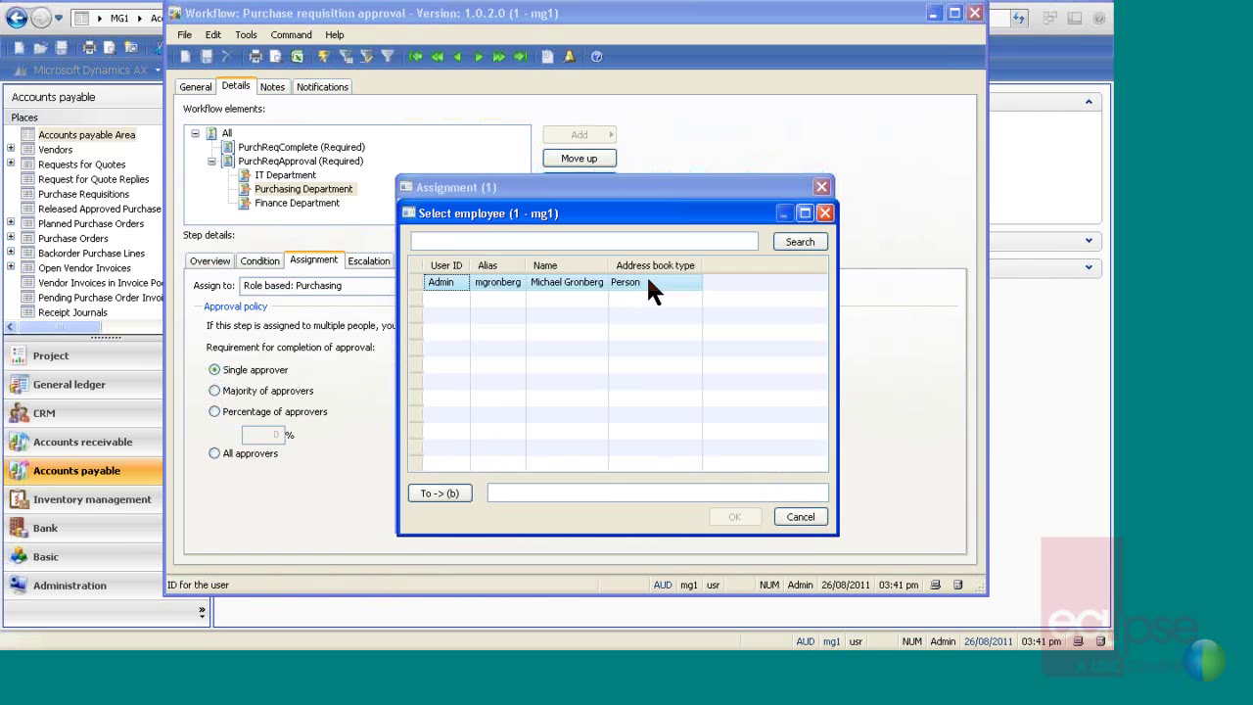
left_click(800, 516)
left_click(428, 214)
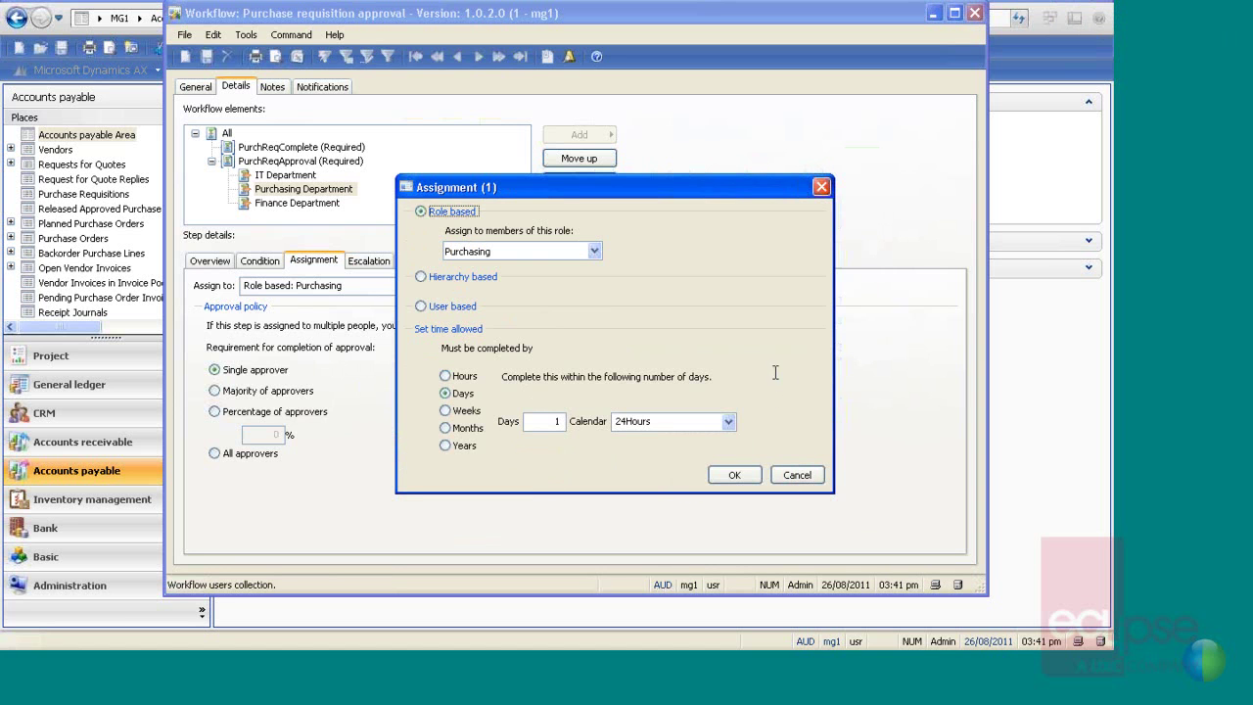
left_click(728, 421)
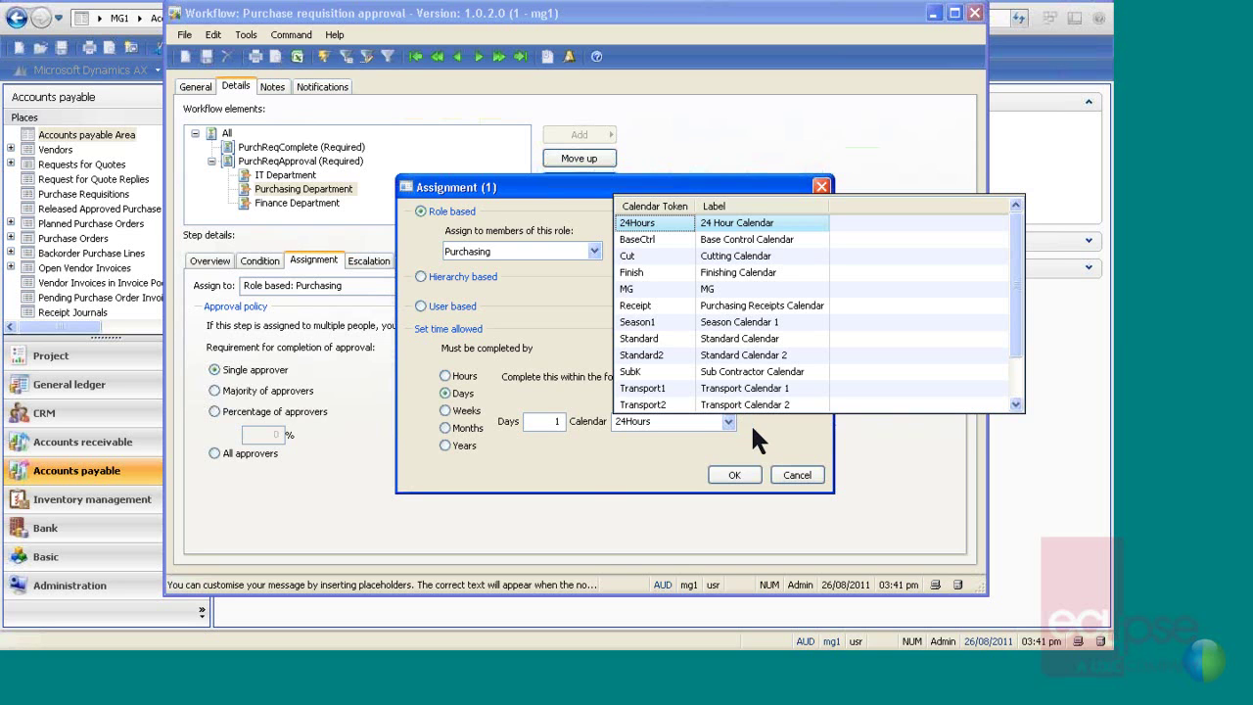
left_click(752, 421)
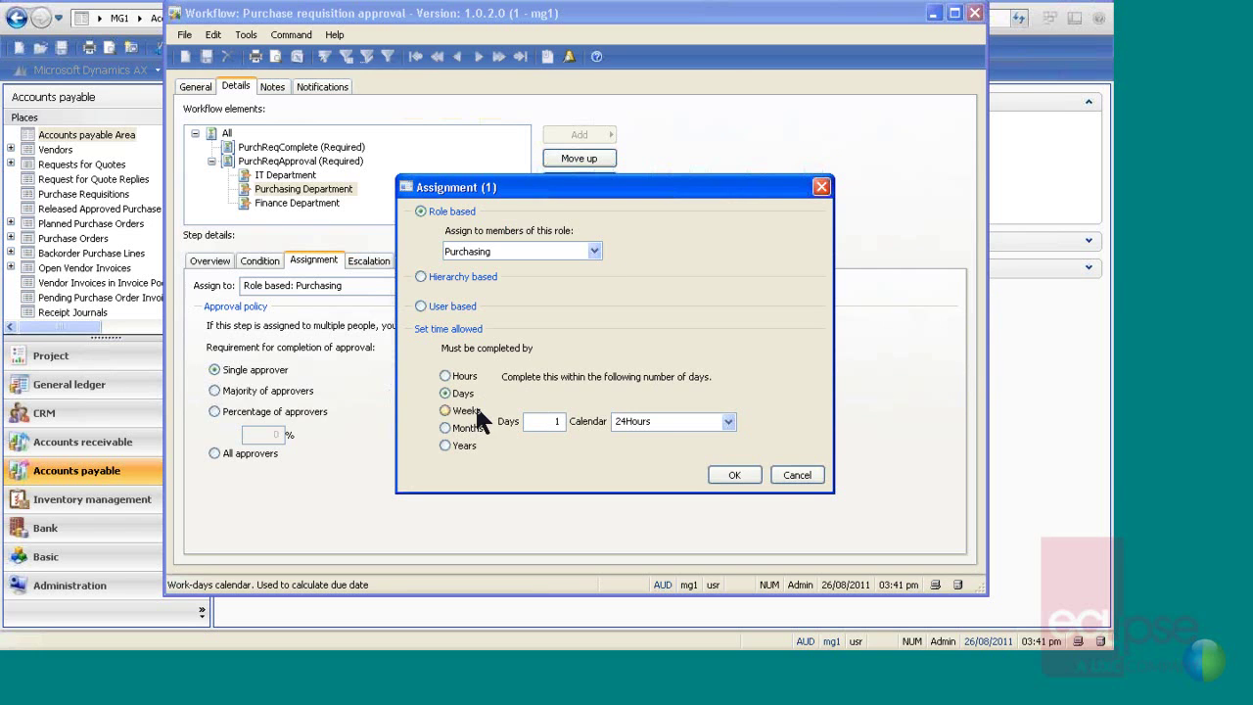
left_click(798, 477)
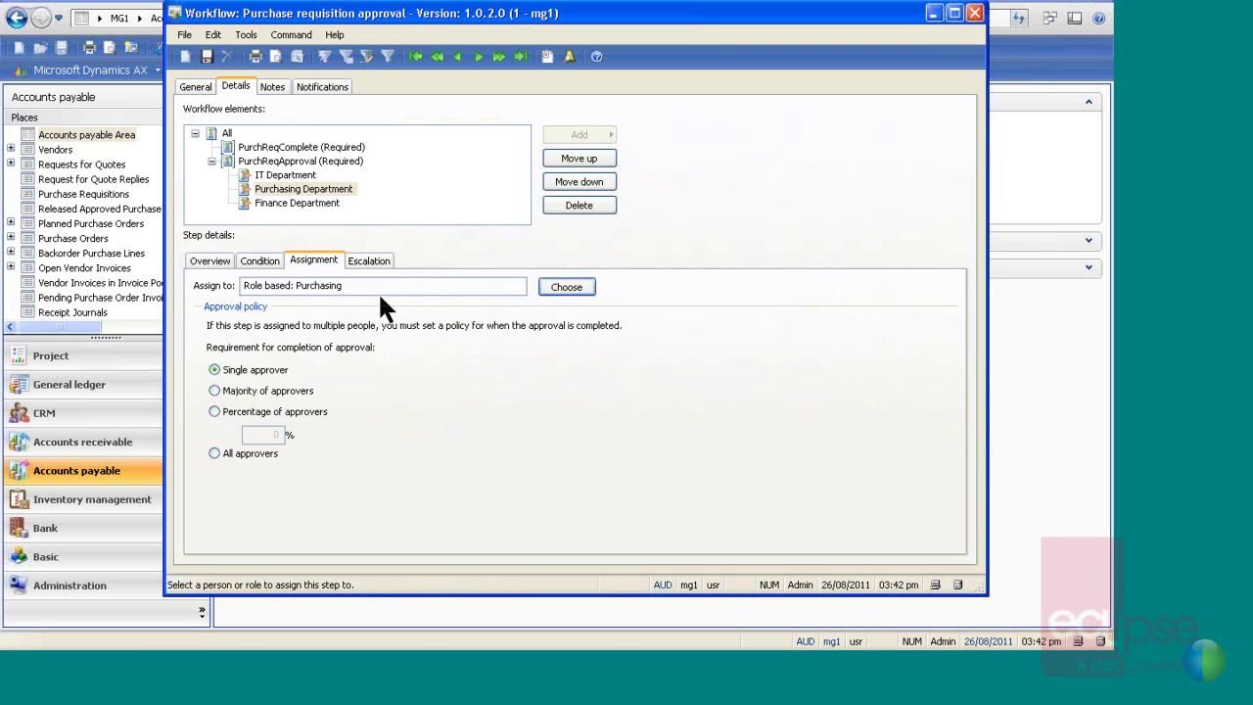
- Check the step's subject and instructions 'Please Approve Purchase Requisition', then view notification rules
left_click(227, 261)
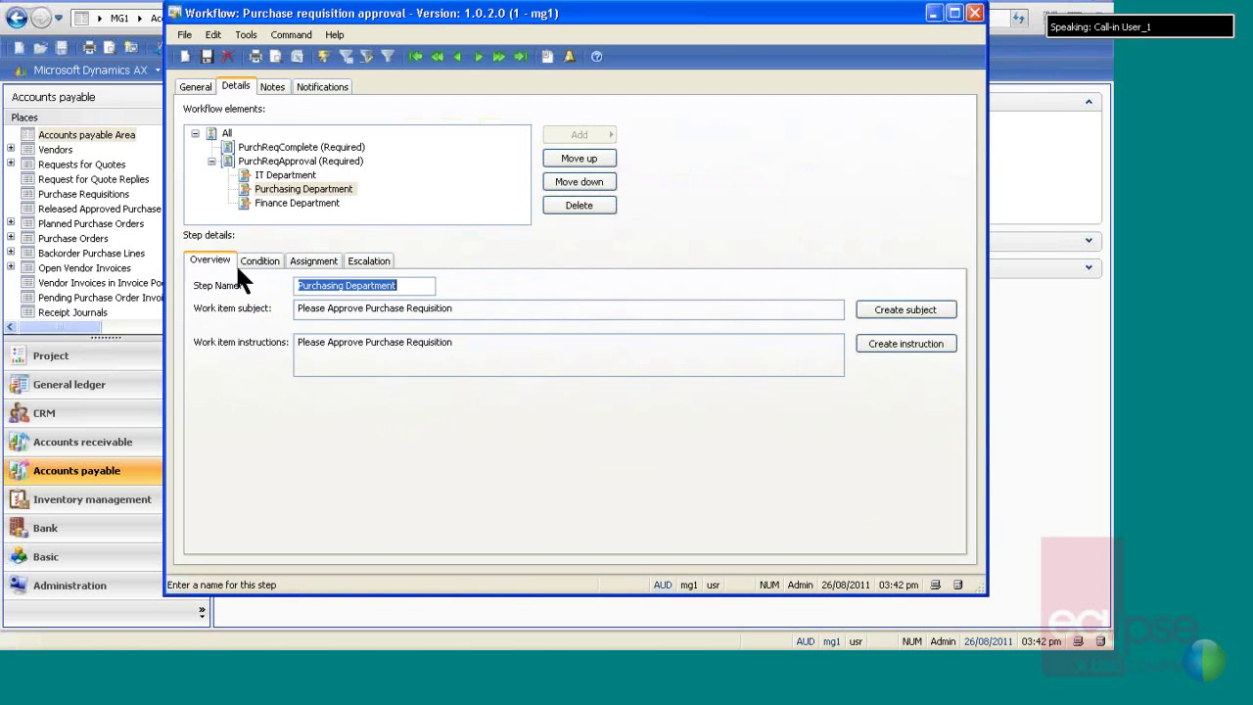
left_click(883, 311)
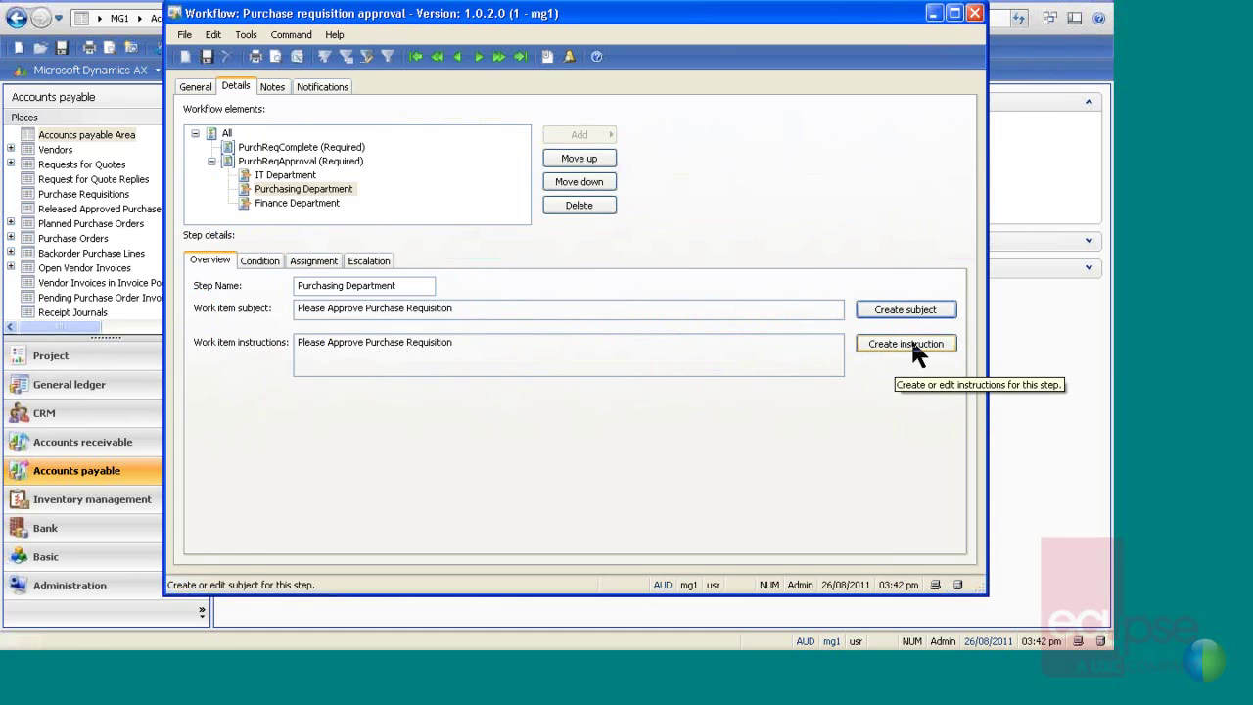
left_click(911, 344)
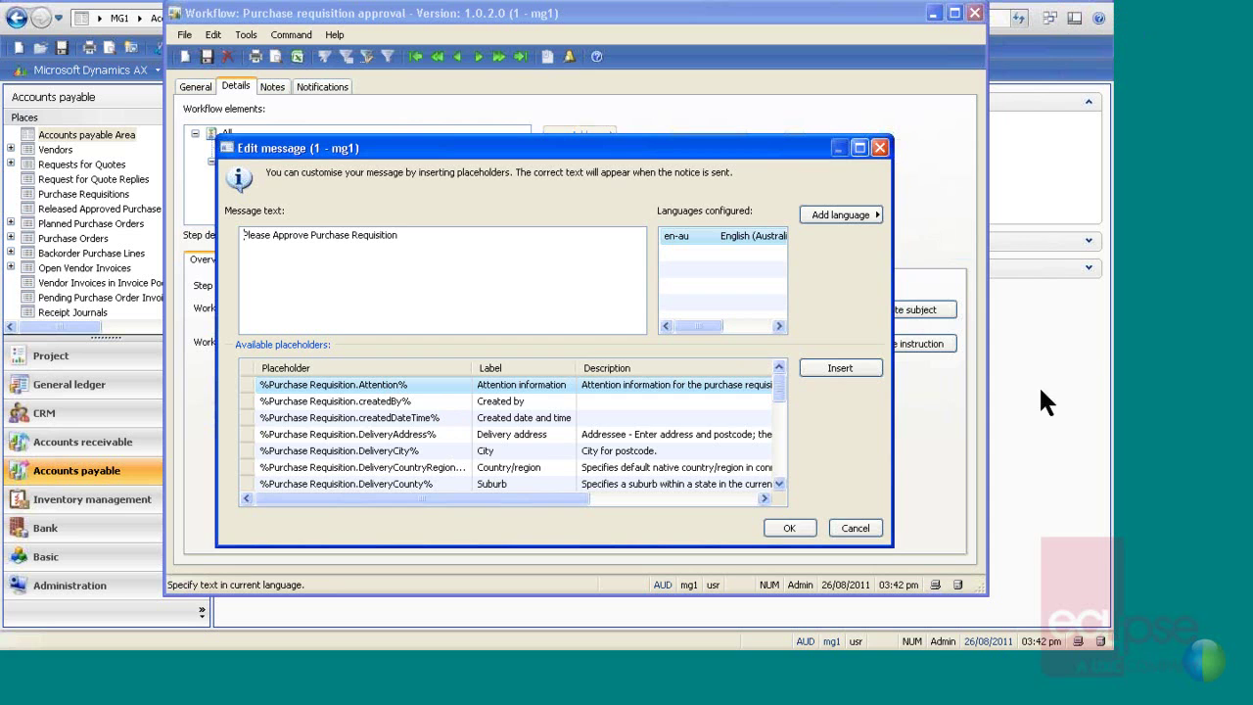
left_click(848, 529)
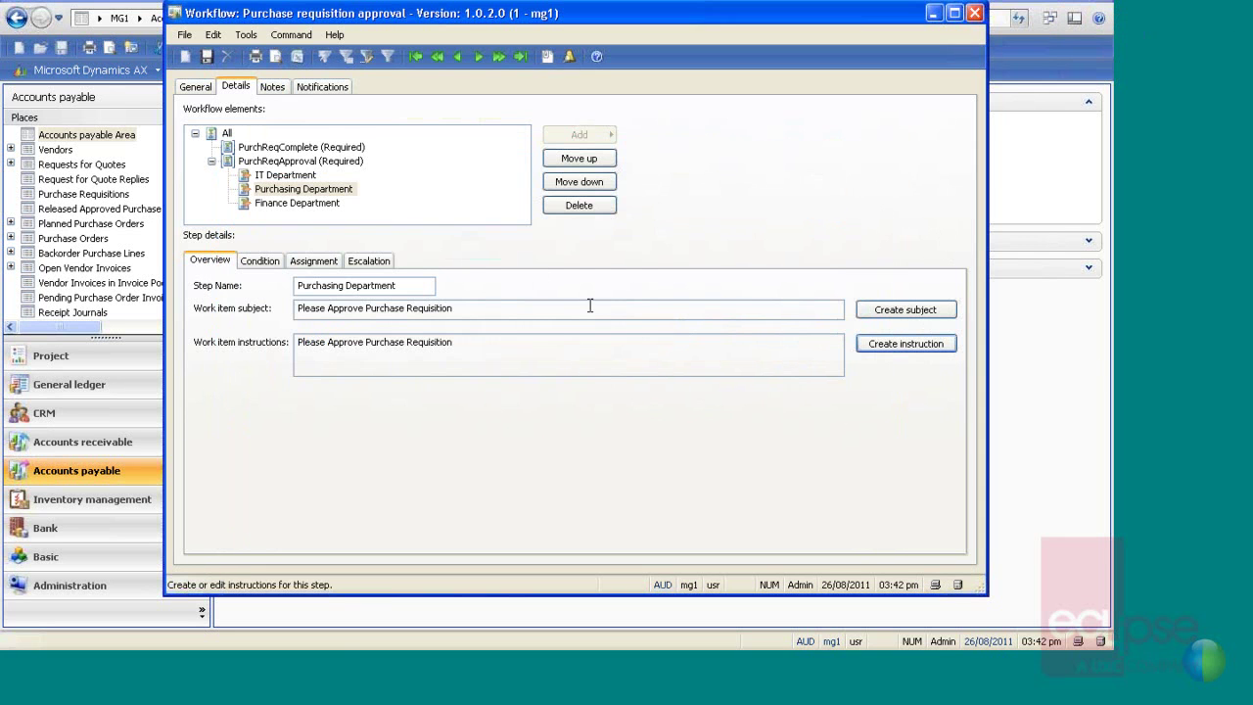
left_click(315, 82)
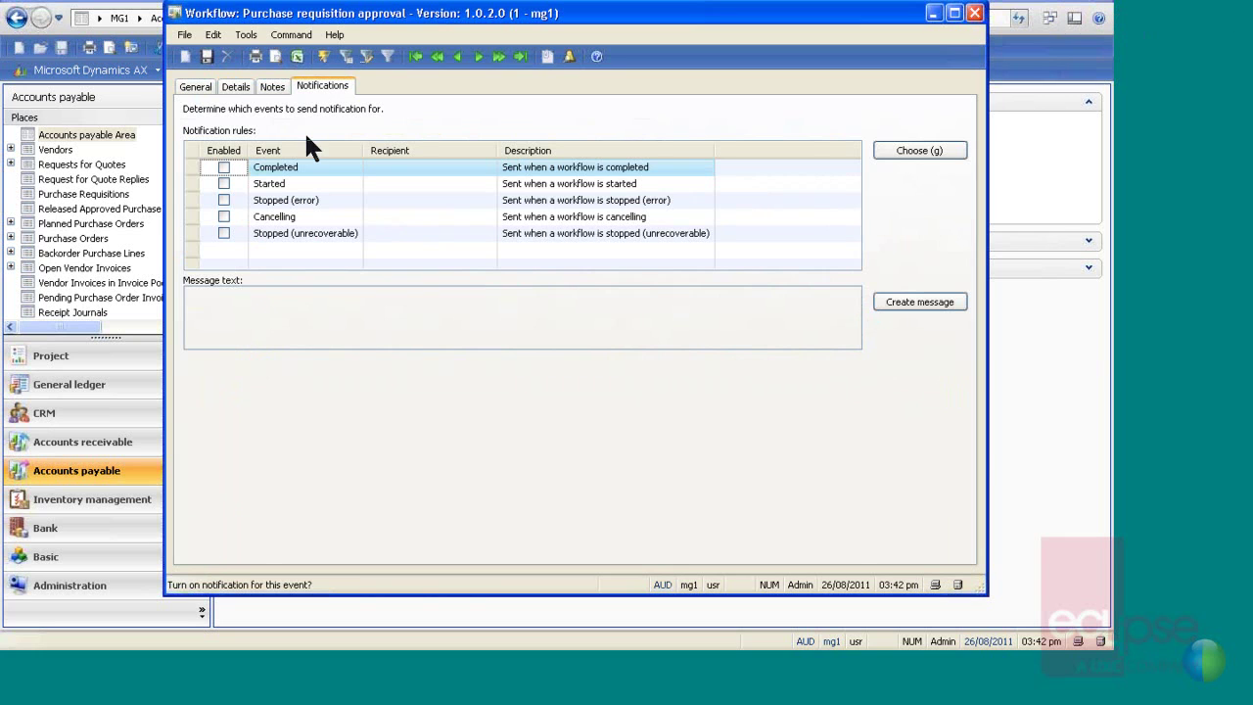
- Close the workflow editor and then the Workflow configuration window
left_click(979, 13)
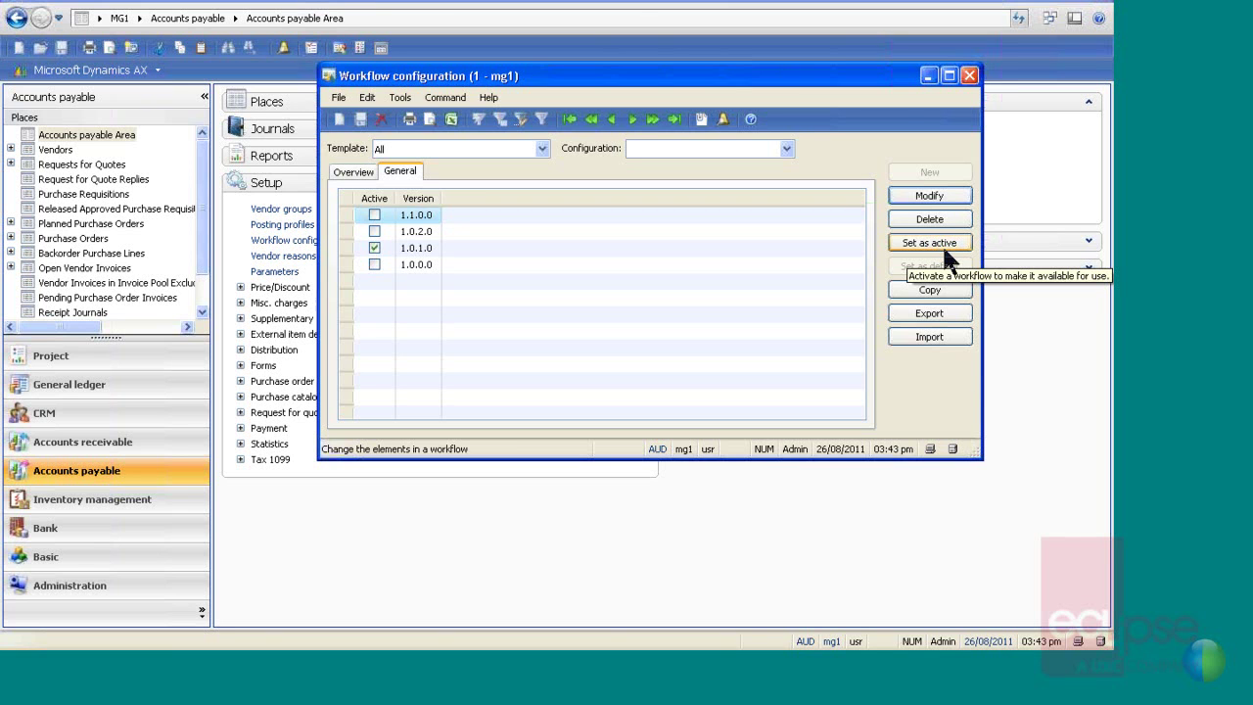
left_click(939, 332)
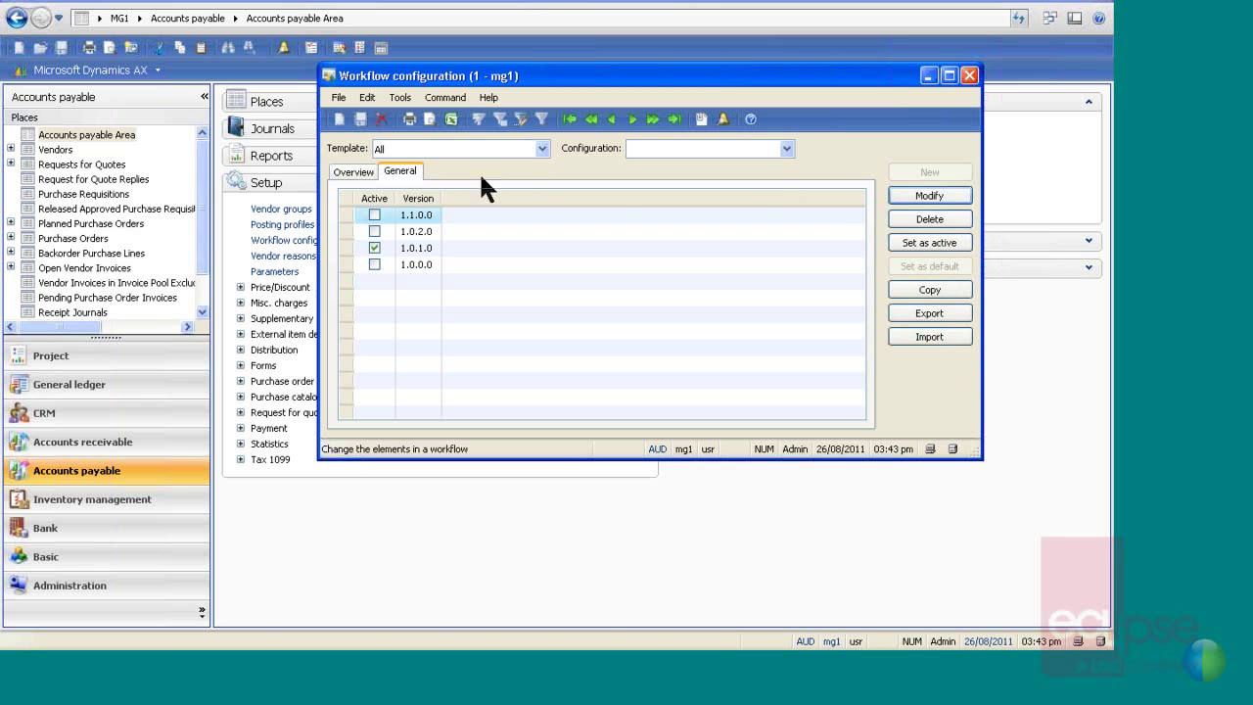
left_click(358, 170)
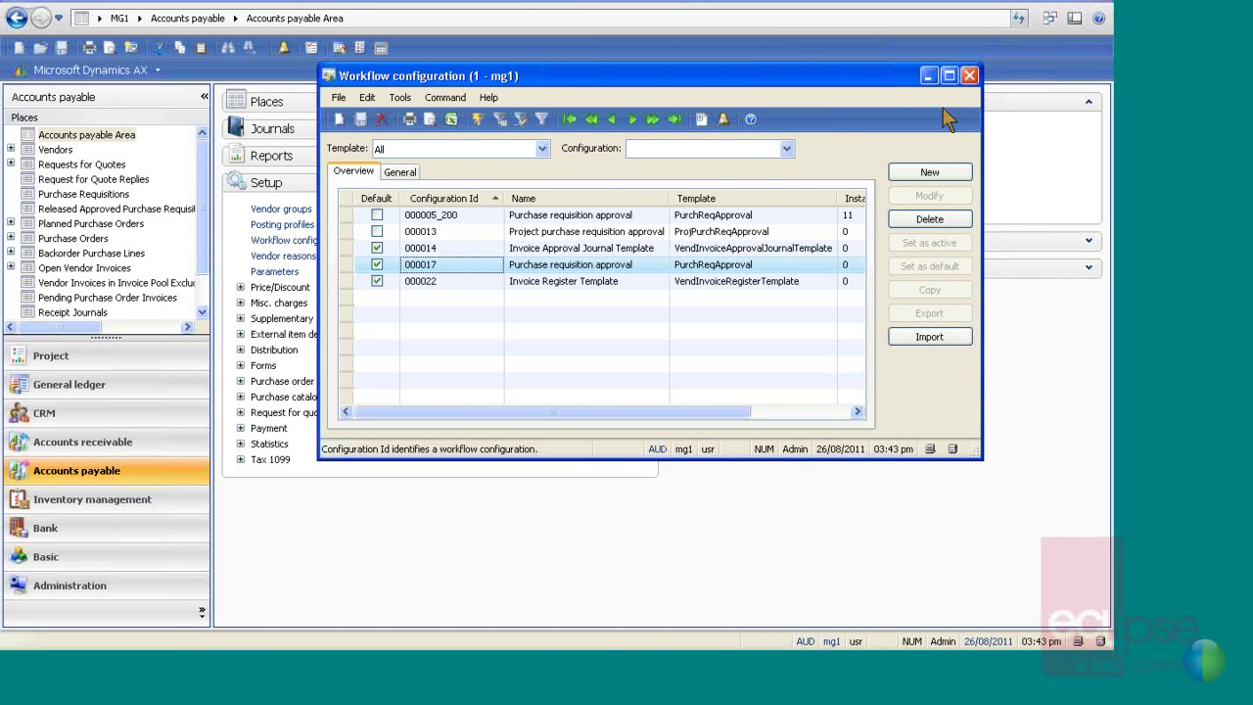
left_click(969, 77)
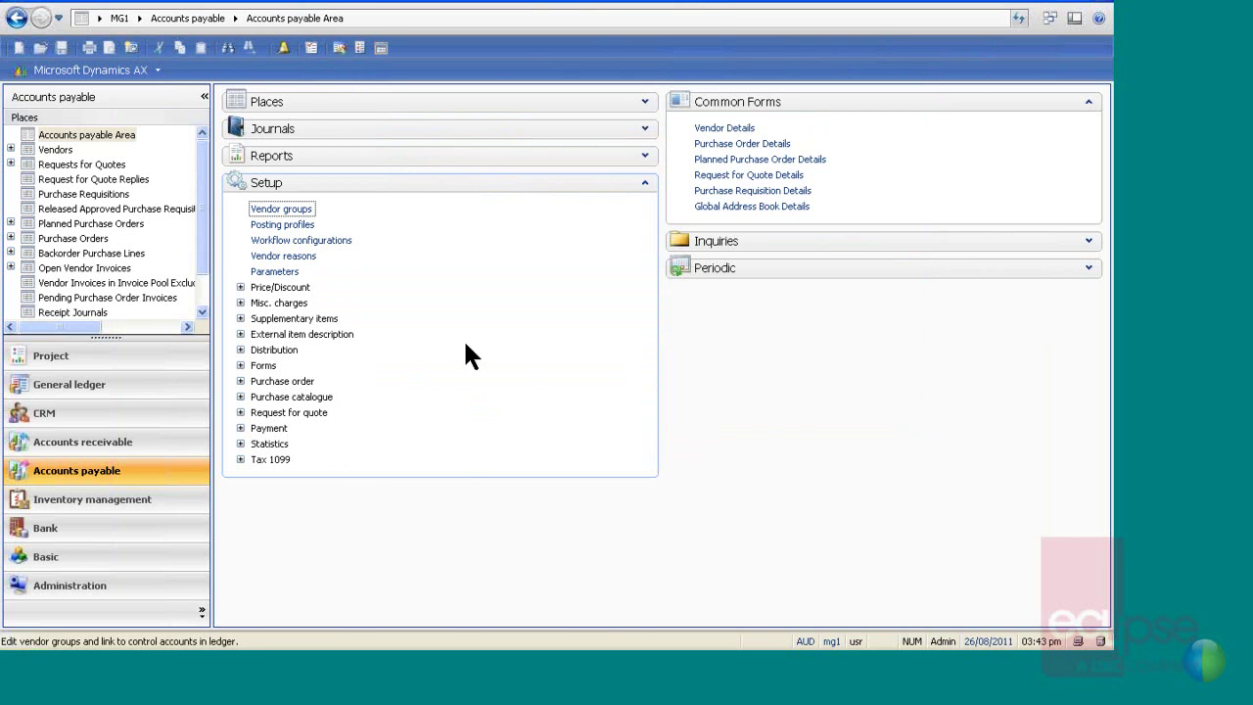
- Create a new purchase requisition named 12345
left_click(765, 192)
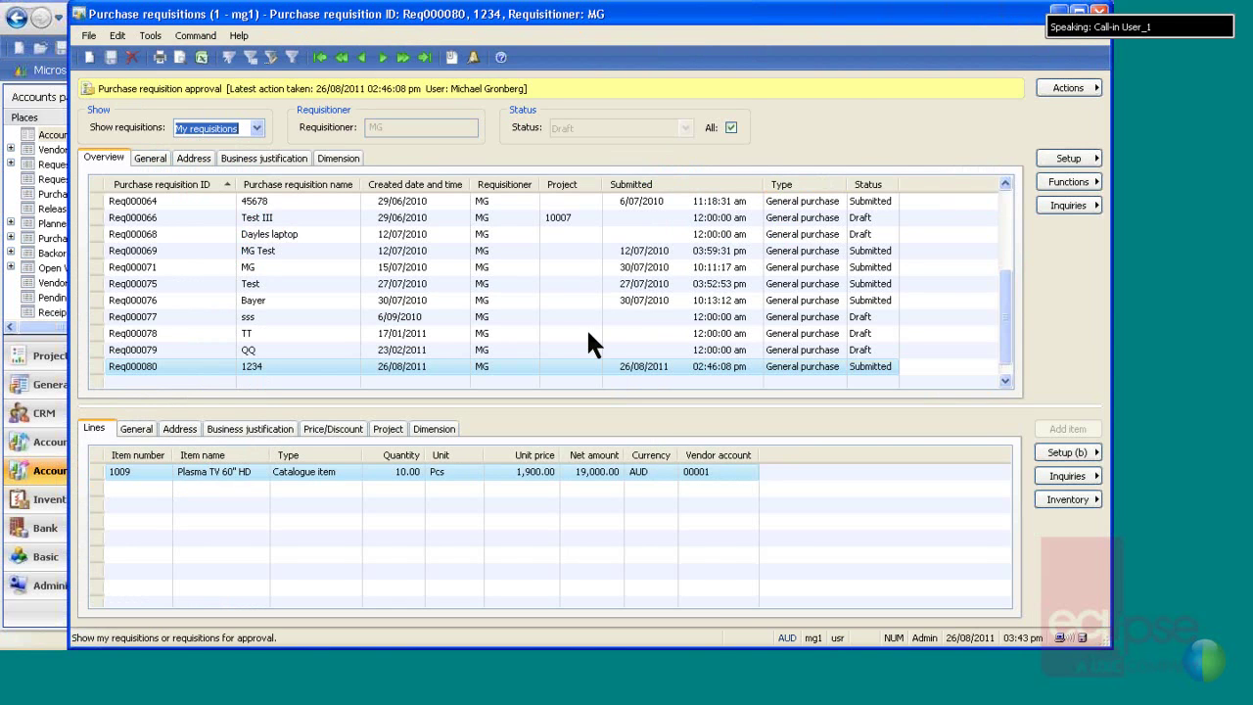
key("ctrl+n")
type("12345")
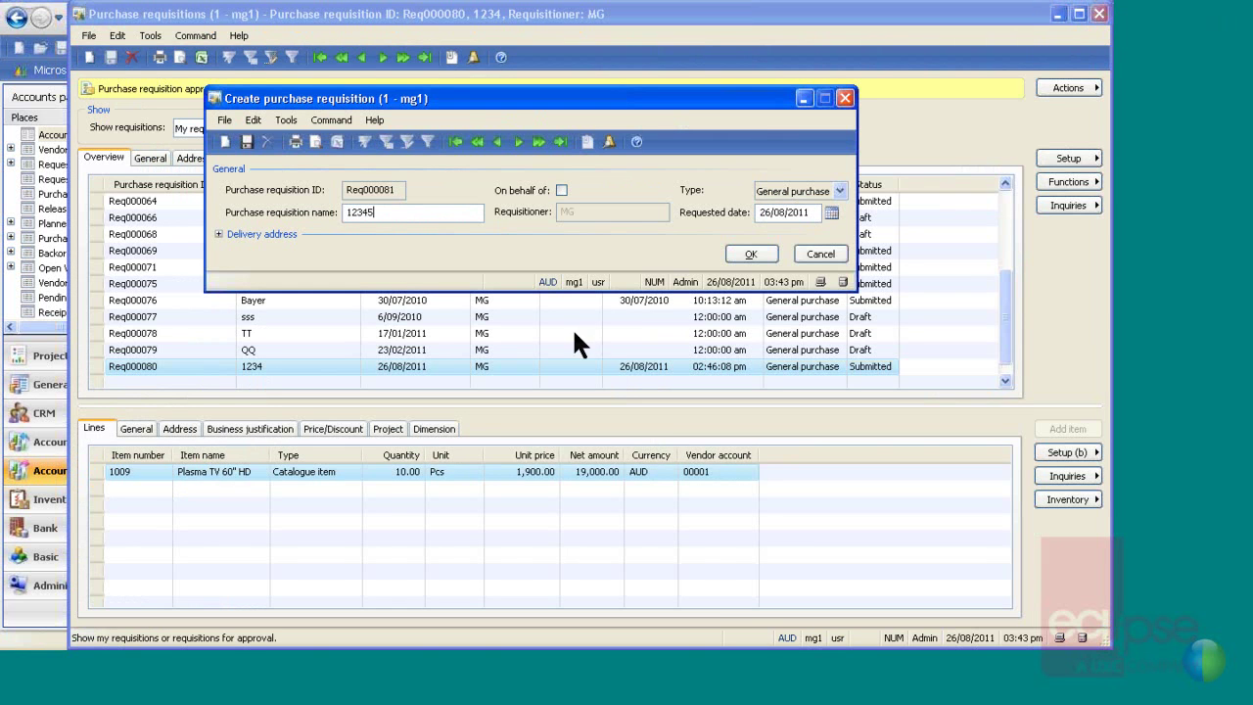
left_click(749, 252)
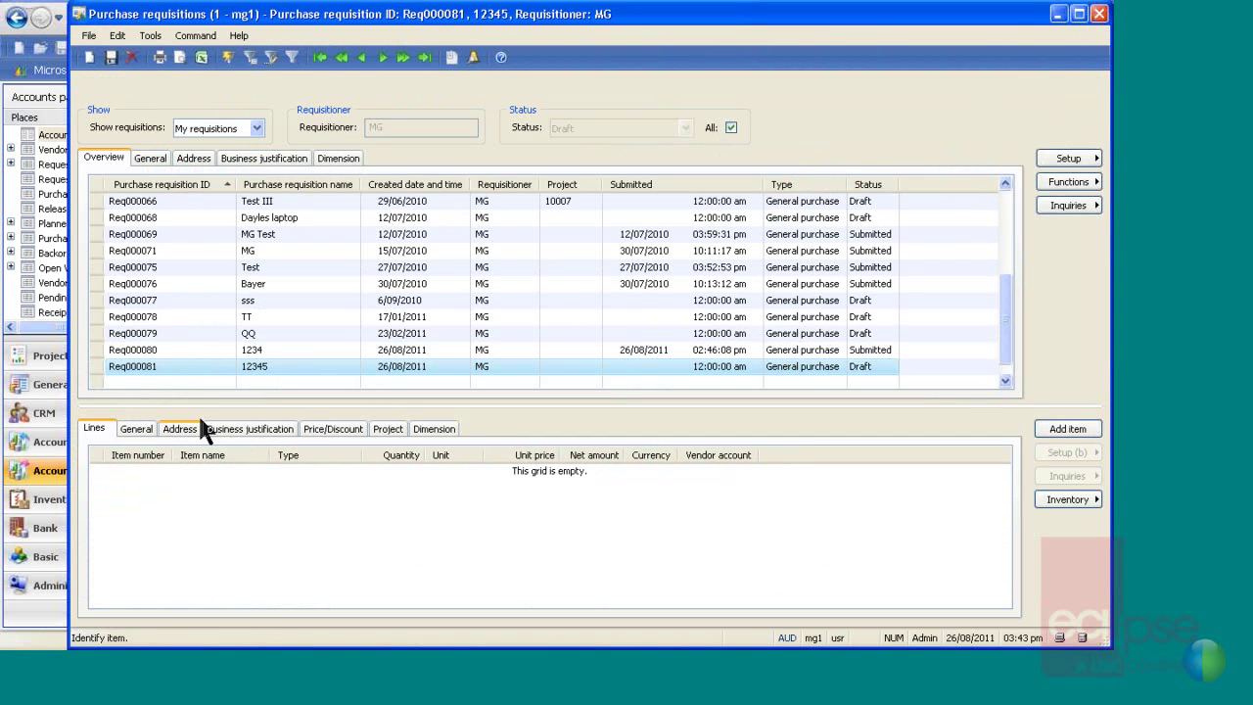
- Add a line for item 1009 Plasma TV 60" HD and save the requisition
left_click(164, 507)
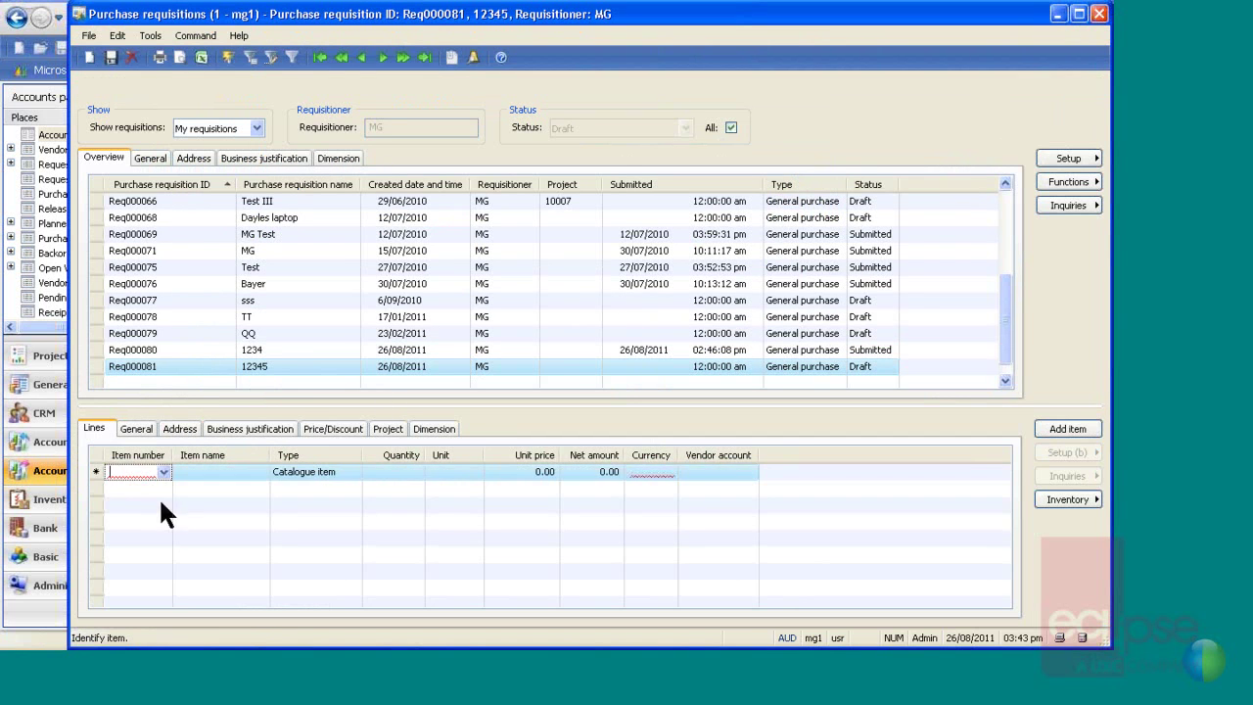
left_click(164, 471)
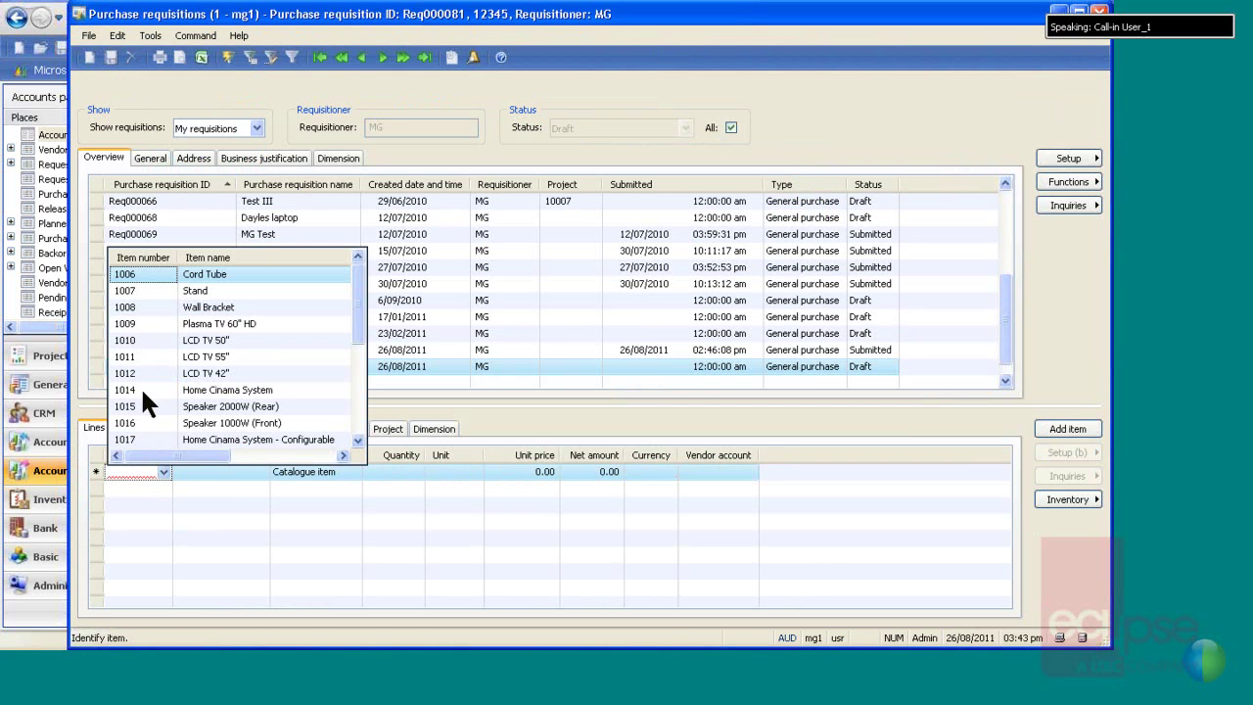
left_click(141, 322)
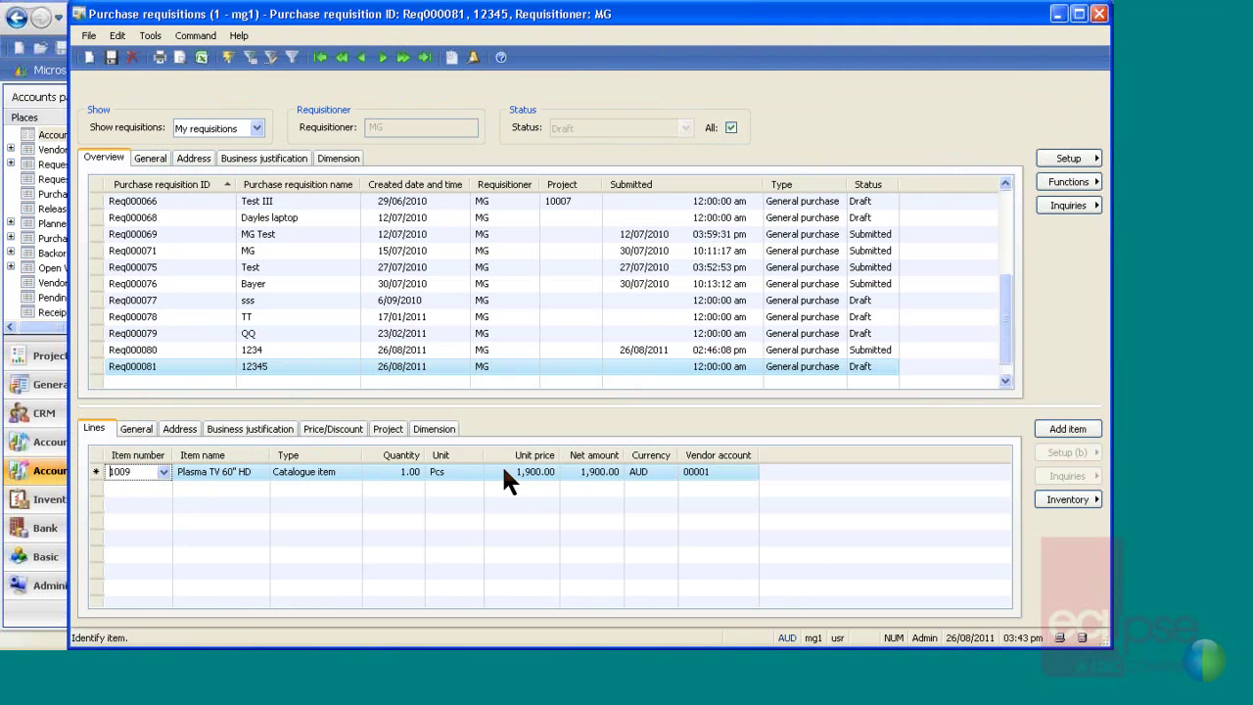
key("ctrl+s")
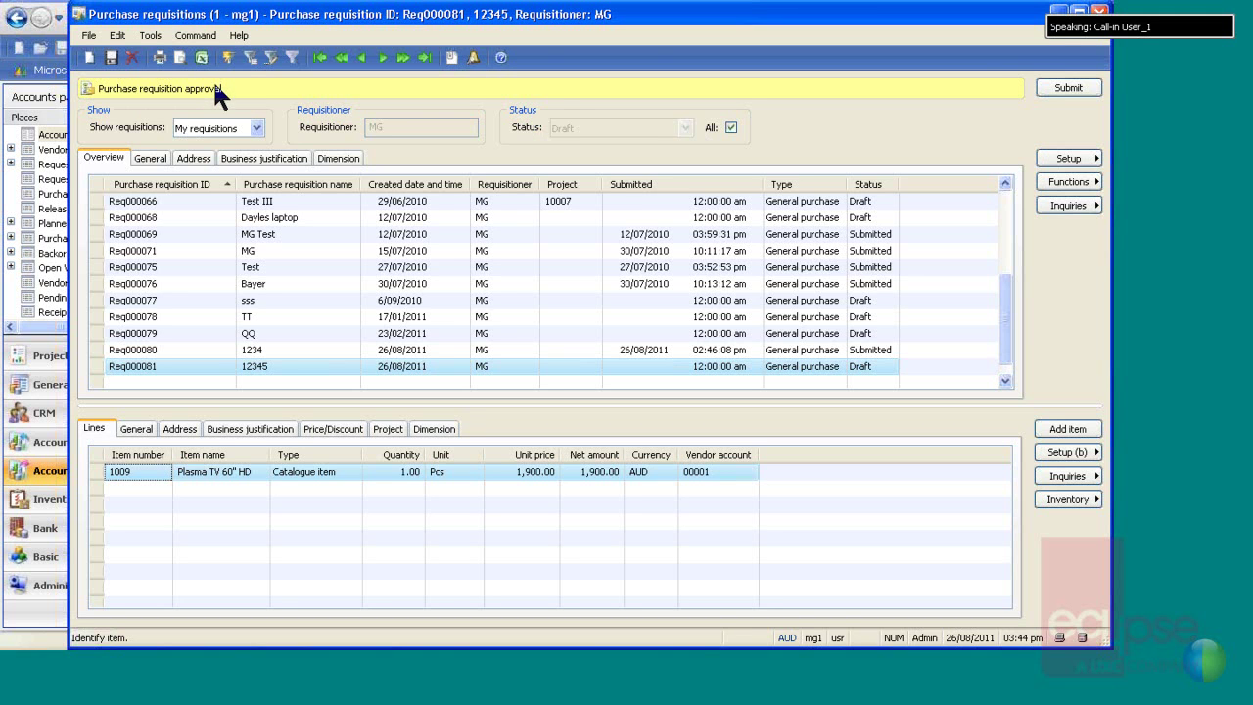
- Submit requisition Req000081 for approval with the comment 'Please approve'
left_click(1065, 86)
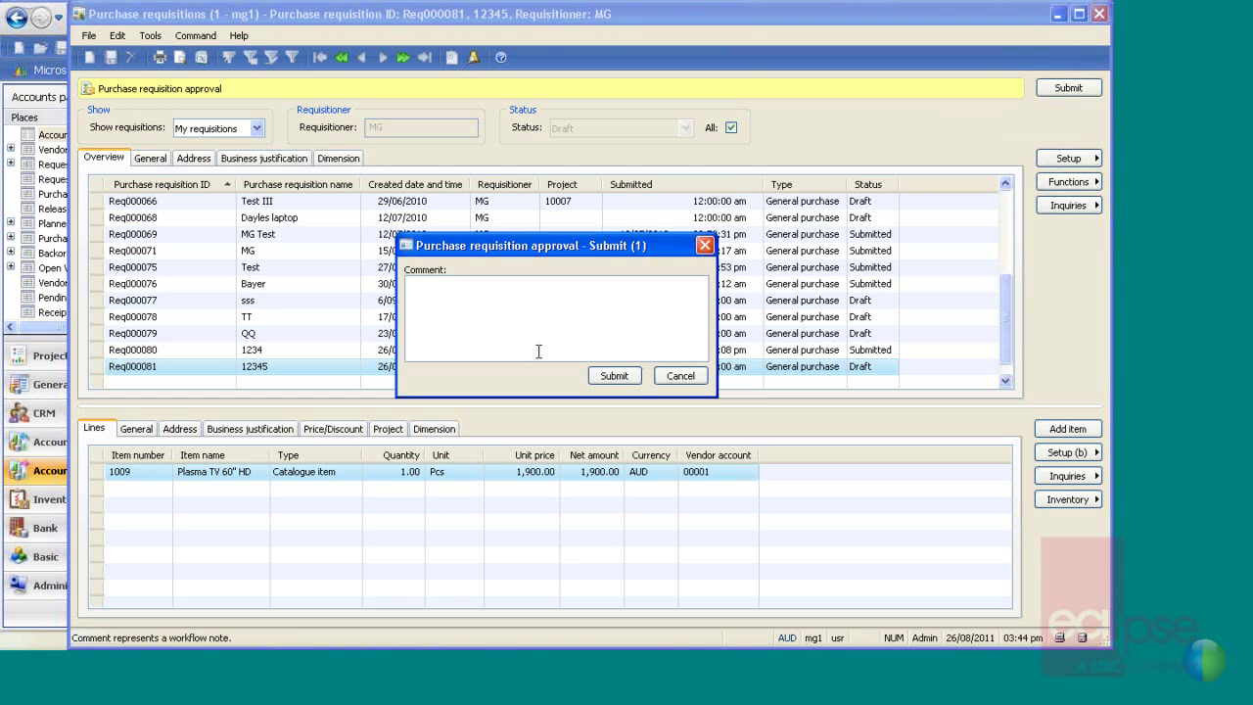
type("Please approve")
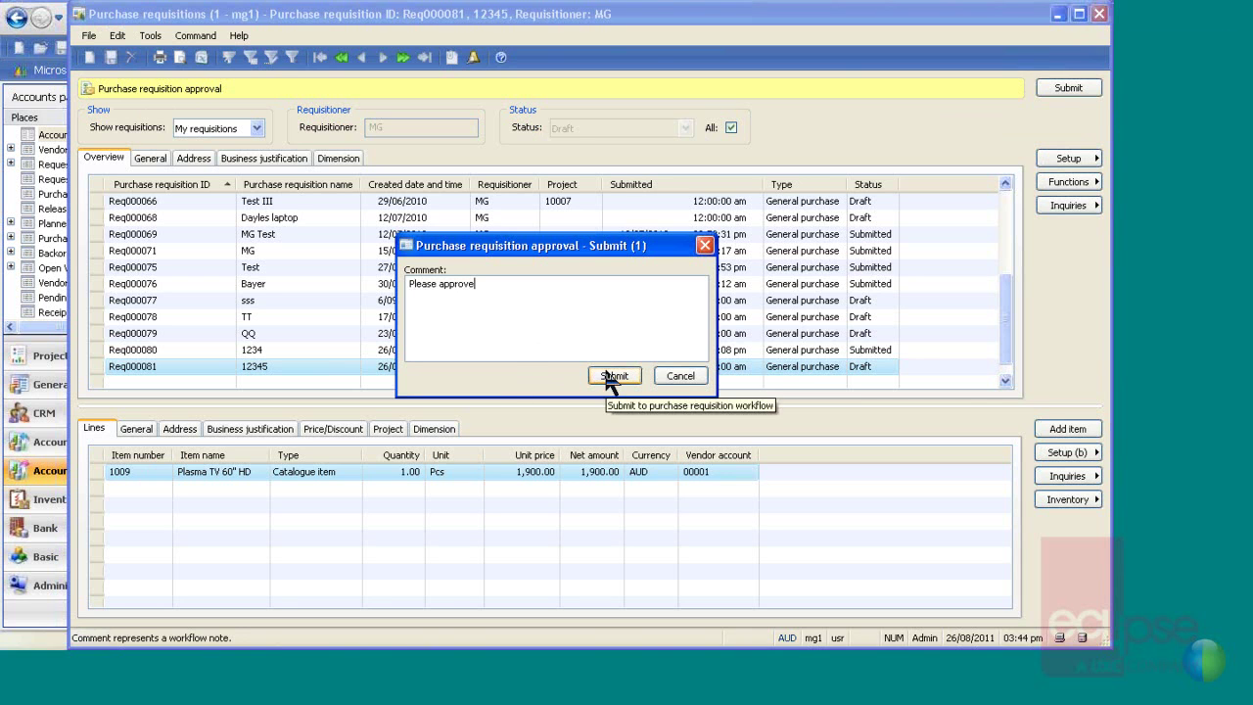
left_click(614, 384)
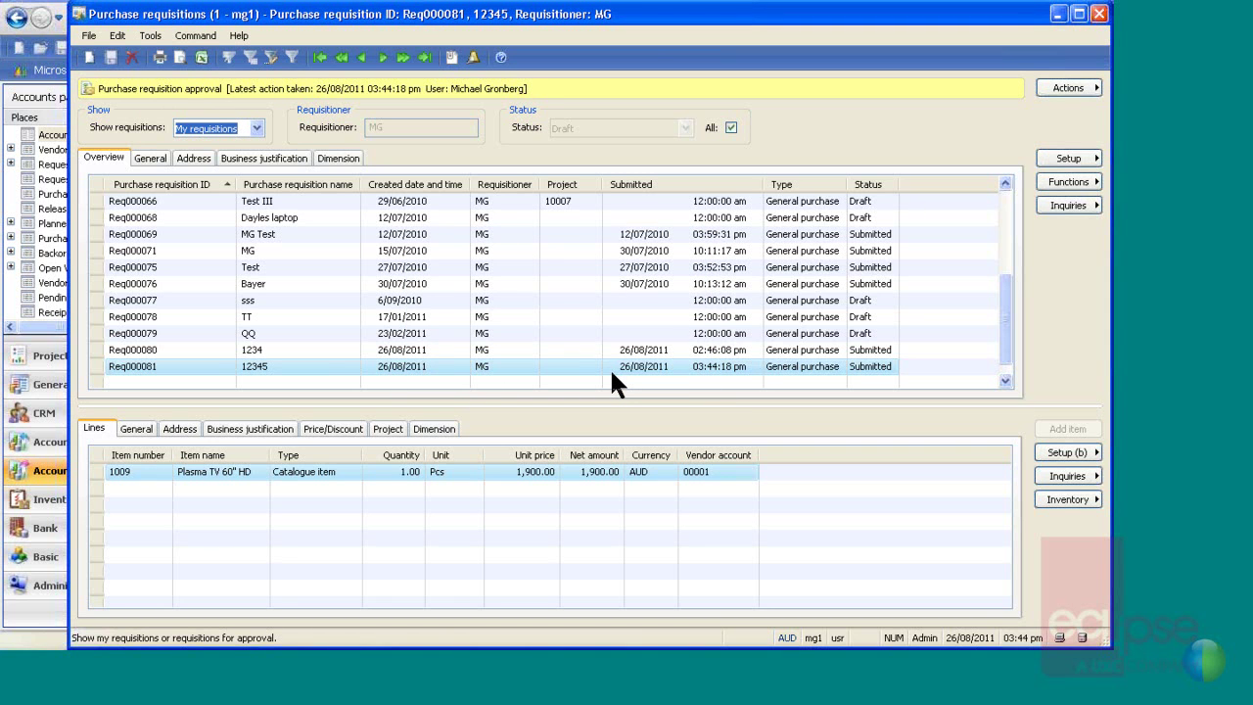
left_click(1073, 88)
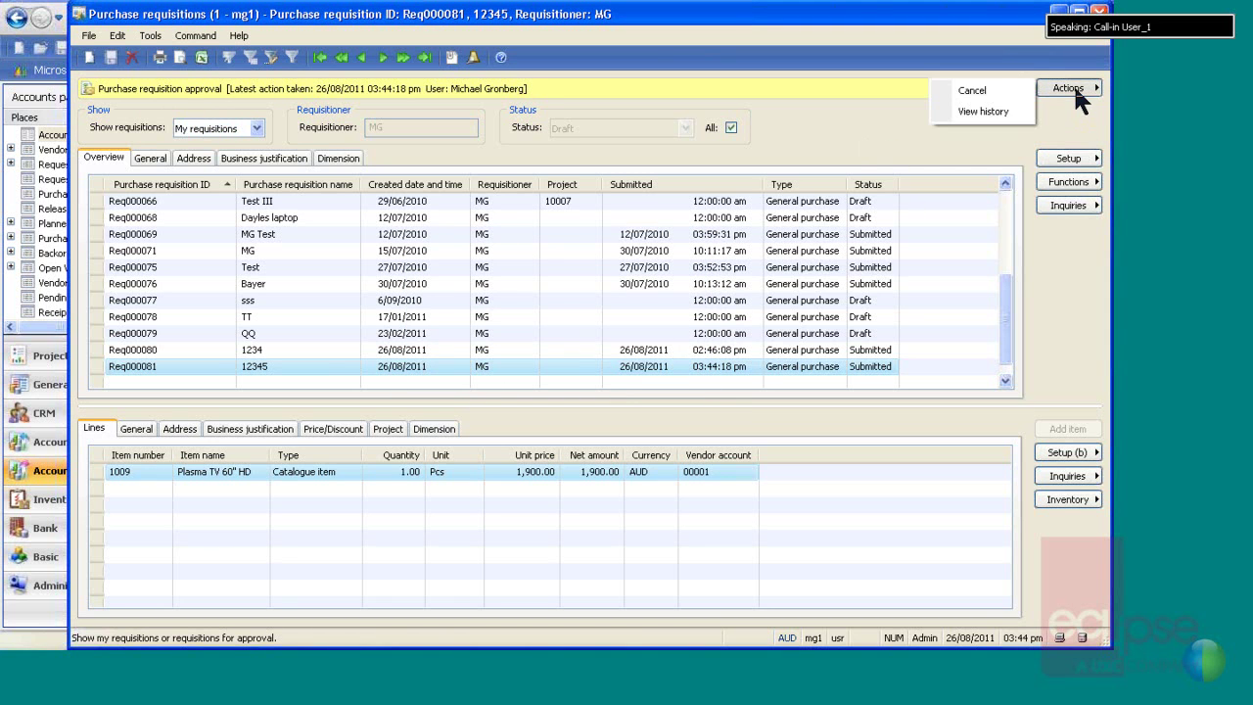
left_click(987, 109)
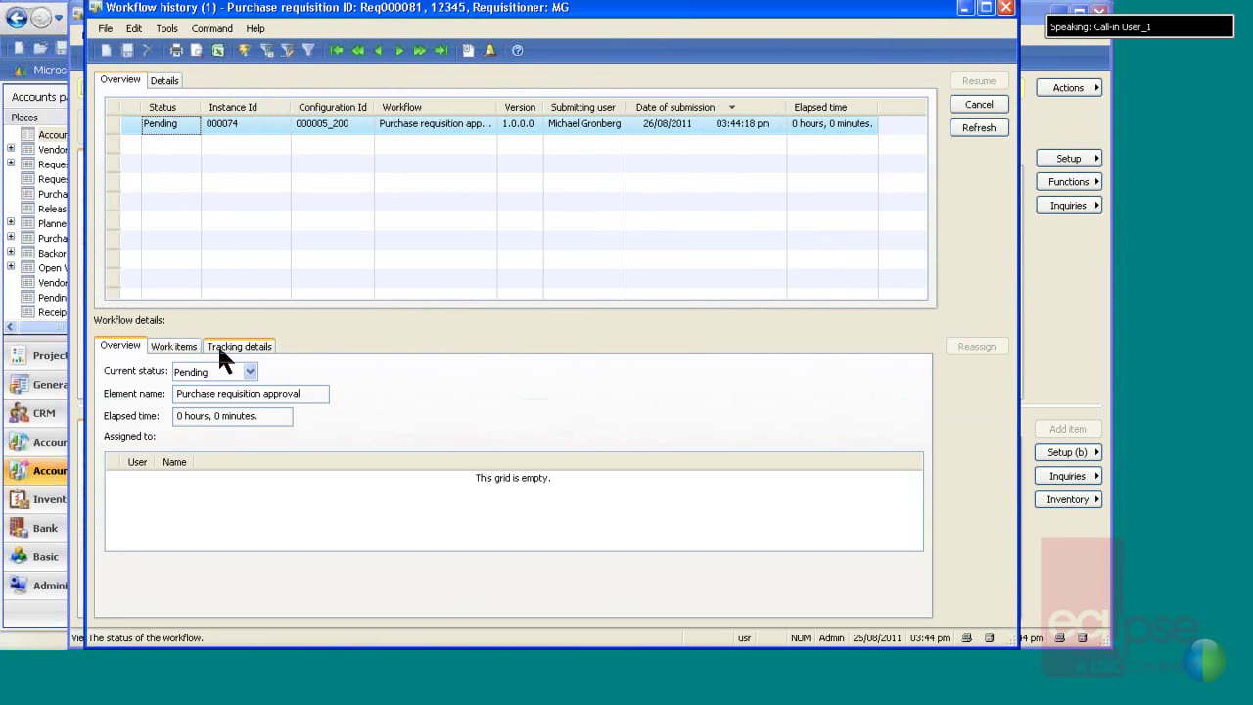
left_click(254, 341)
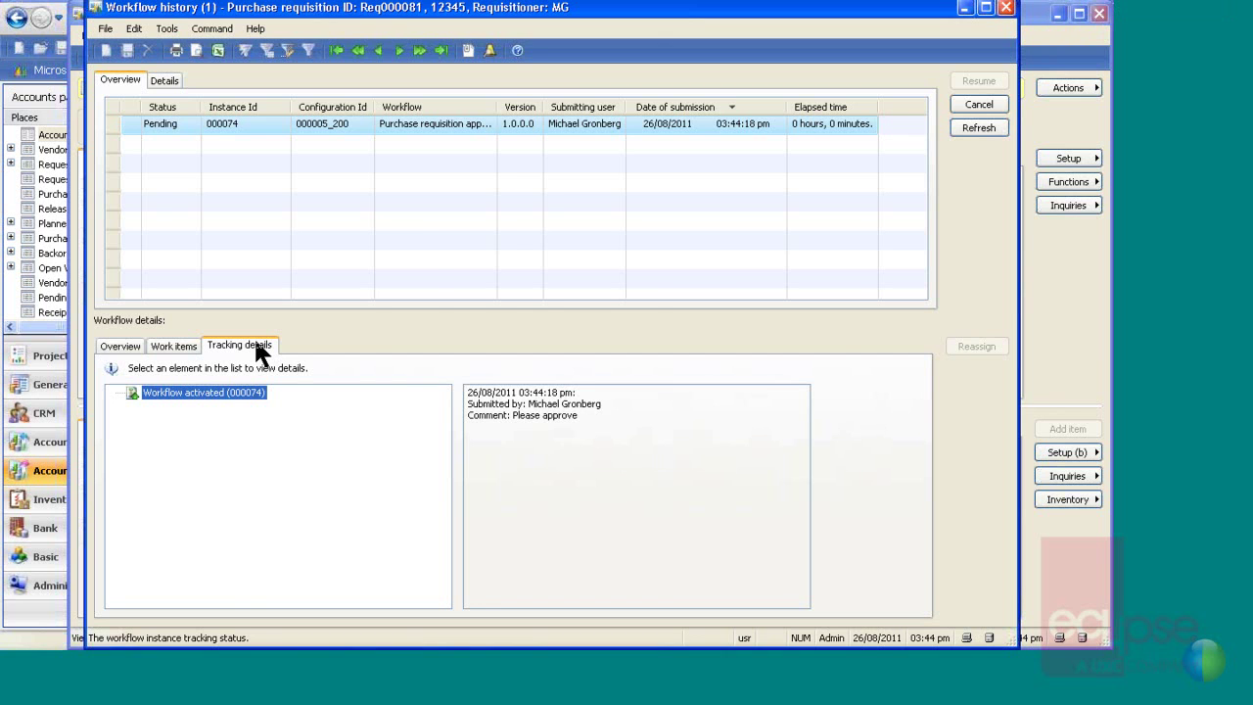
key("Escape")
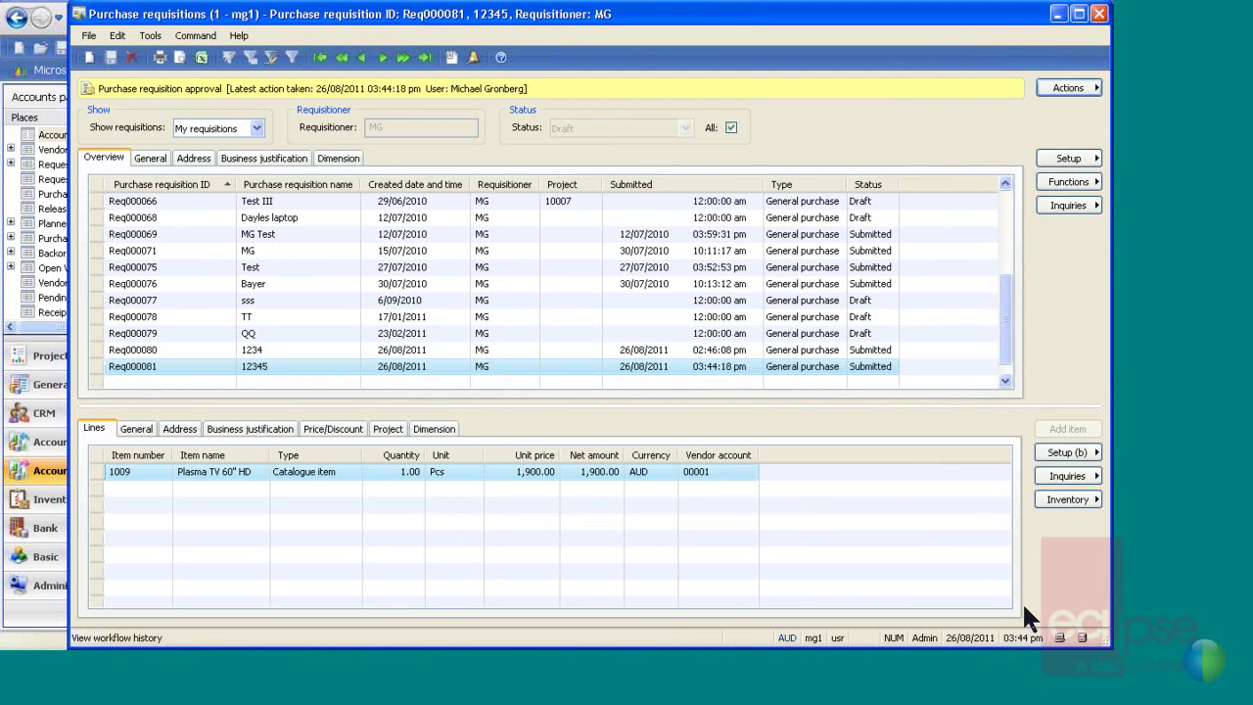
- Close the Purchase requisitions form with Esc
key("Escape")
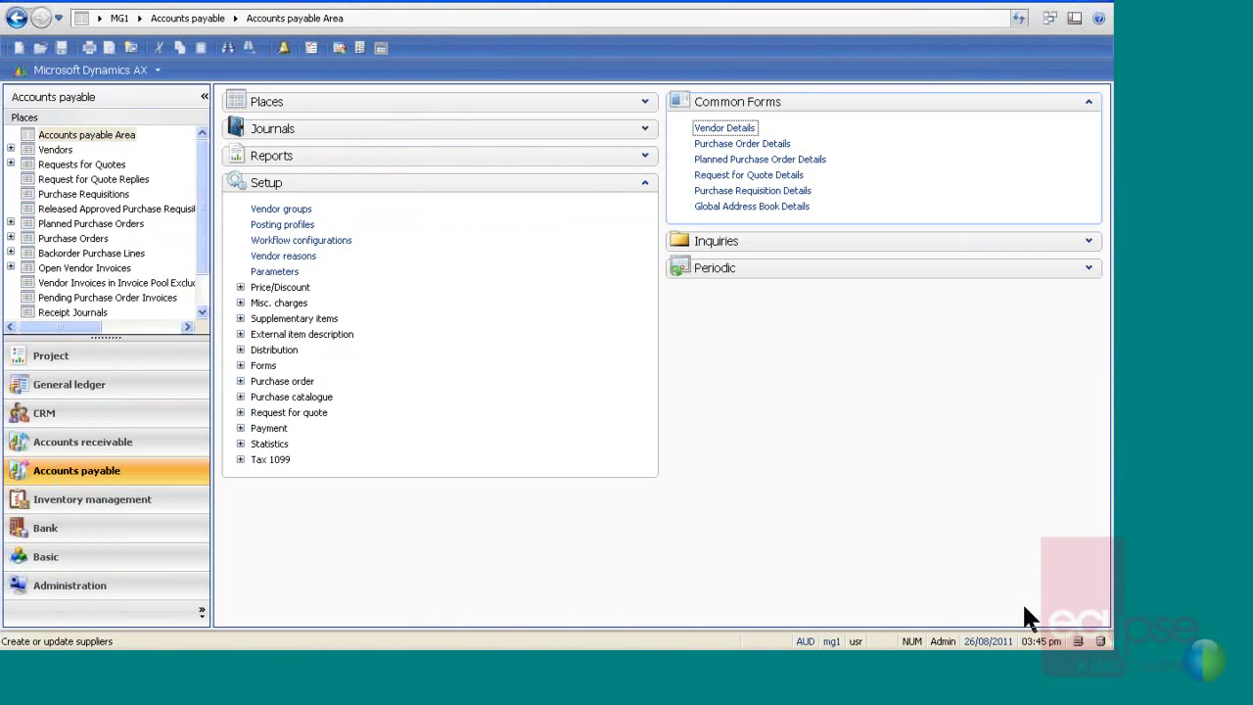